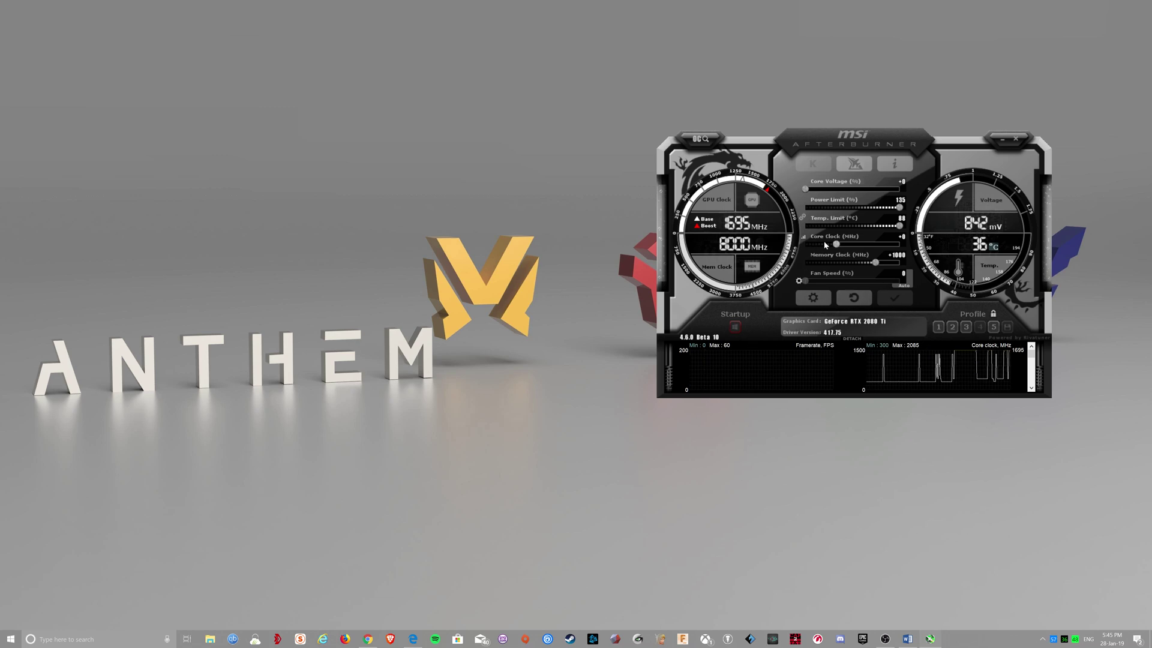
# Open the voltage/frequency curve editor, dock it left of the main window, and dismiss the OC Scanner
pyautogui.click(804, 237)
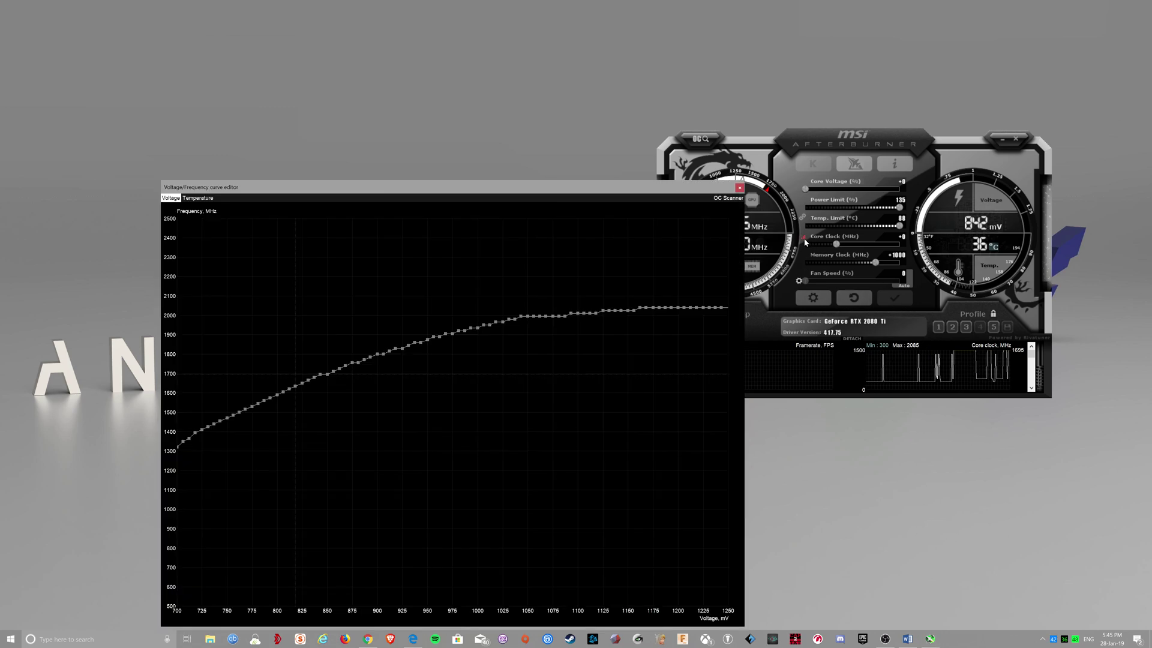
pyautogui.moveTo(310, 190); pyautogui.dragTo(200, 93)
pyautogui.click(615, 101)
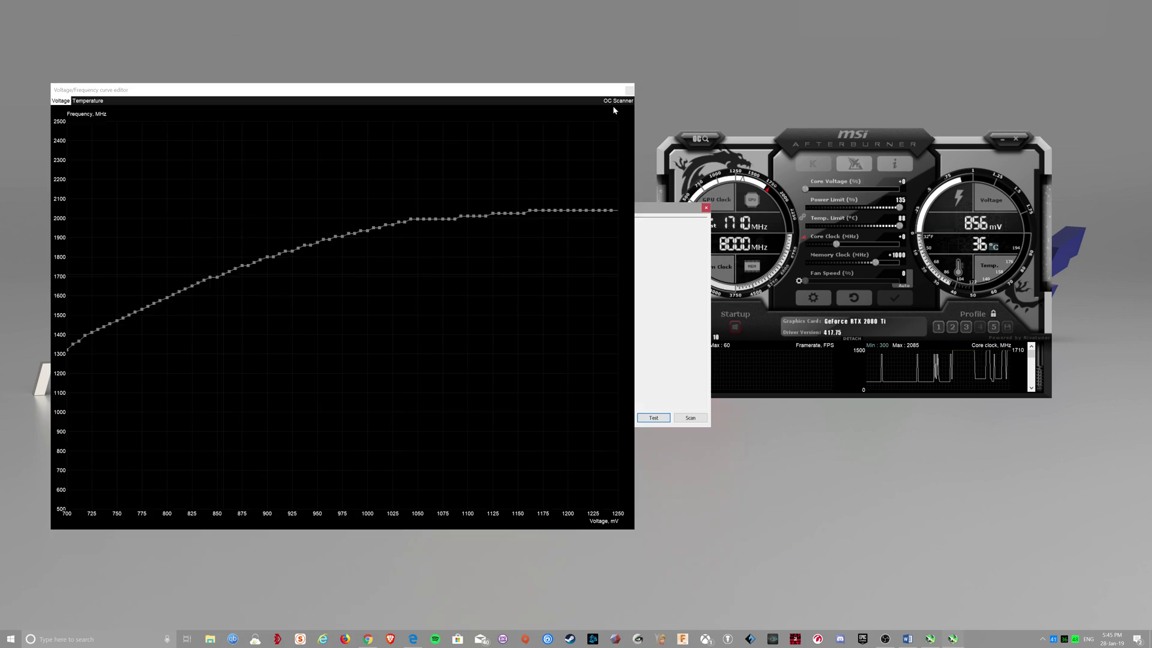
pyautogui.moveTo(662, 215); pyautogui.dragTo(924, 379)
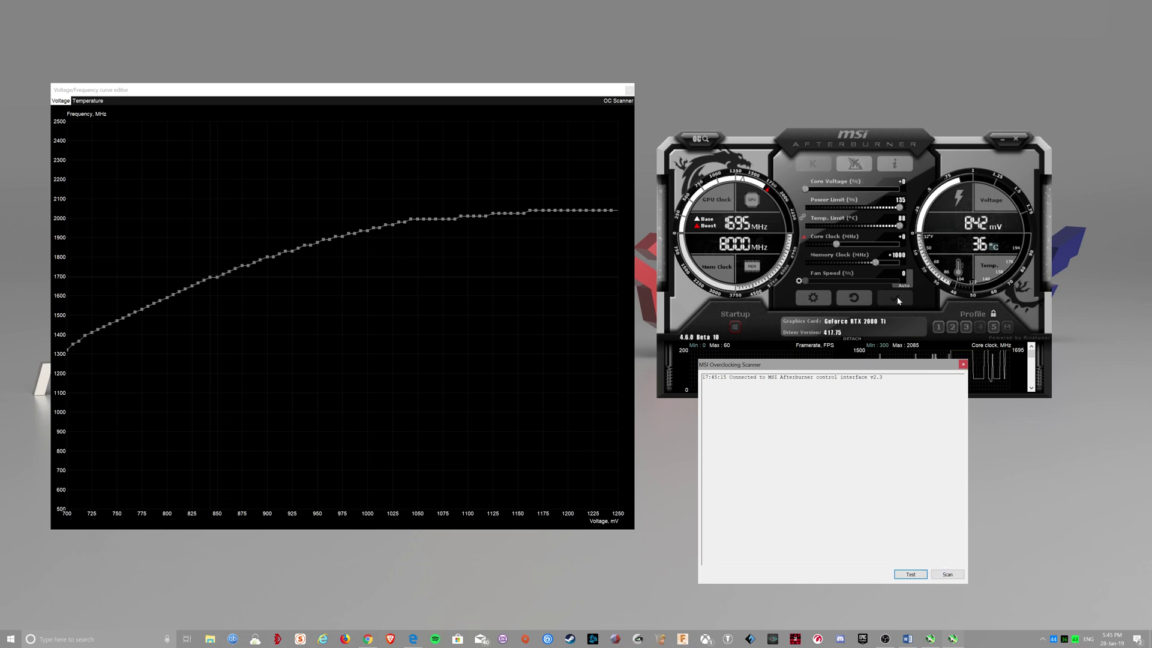
pyautogui.click(978, 327)
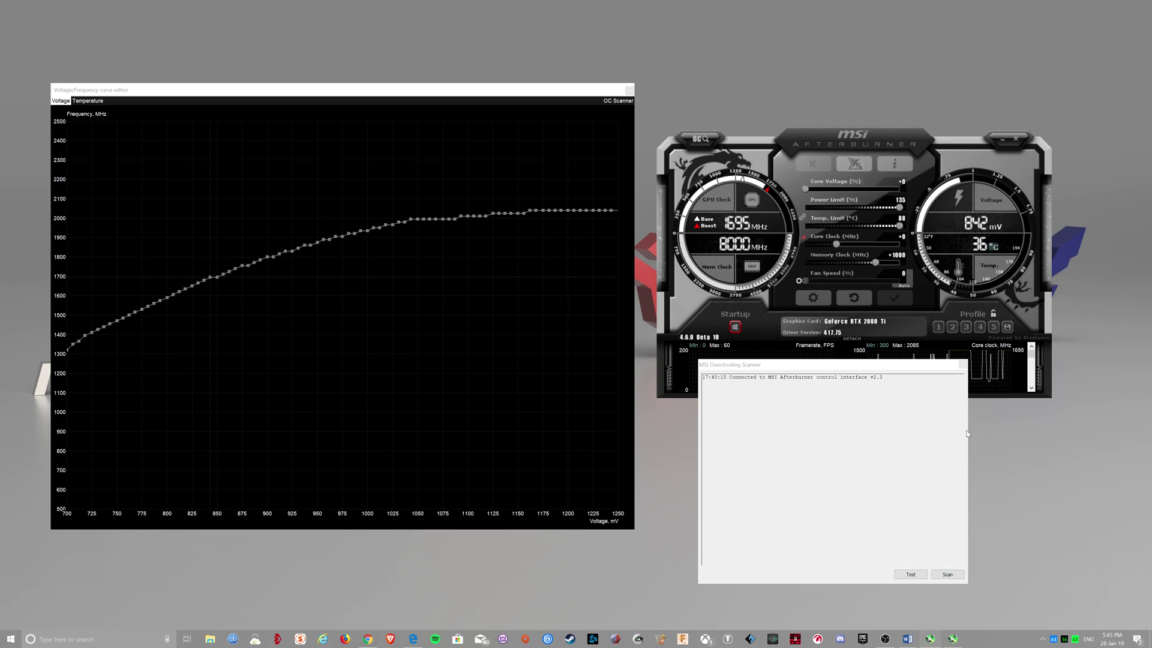
pyautogui.click(963, 365)
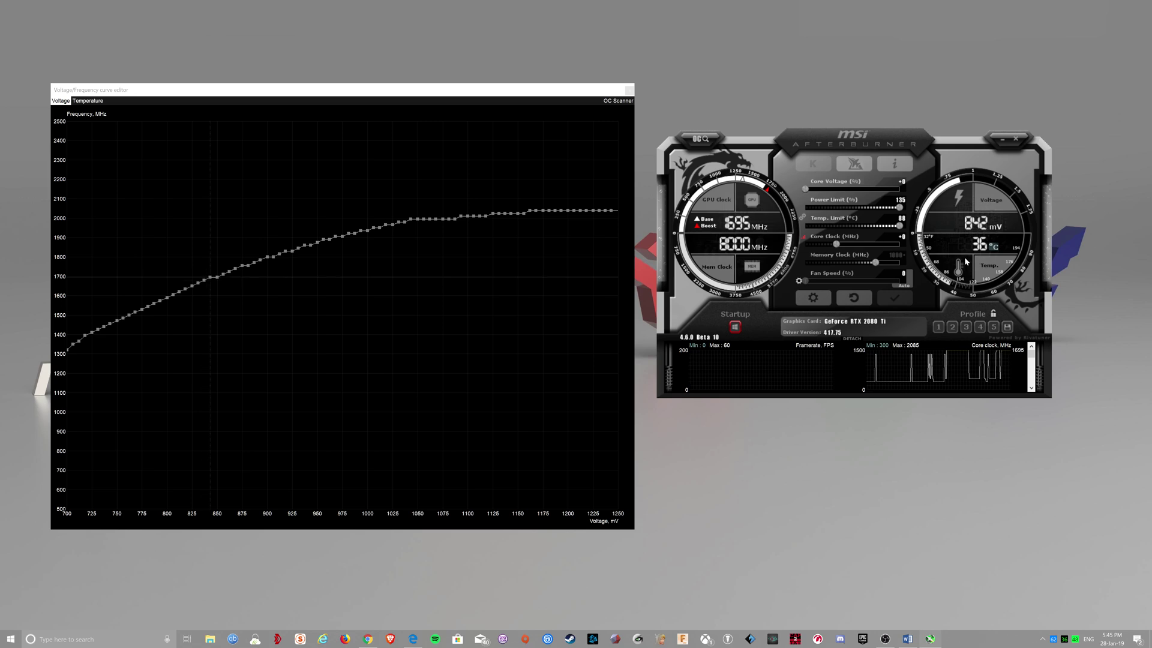
# Commit the +1000 memory clock offset and apply it, then delete and reload profile 4
pyautogui.press('Return')
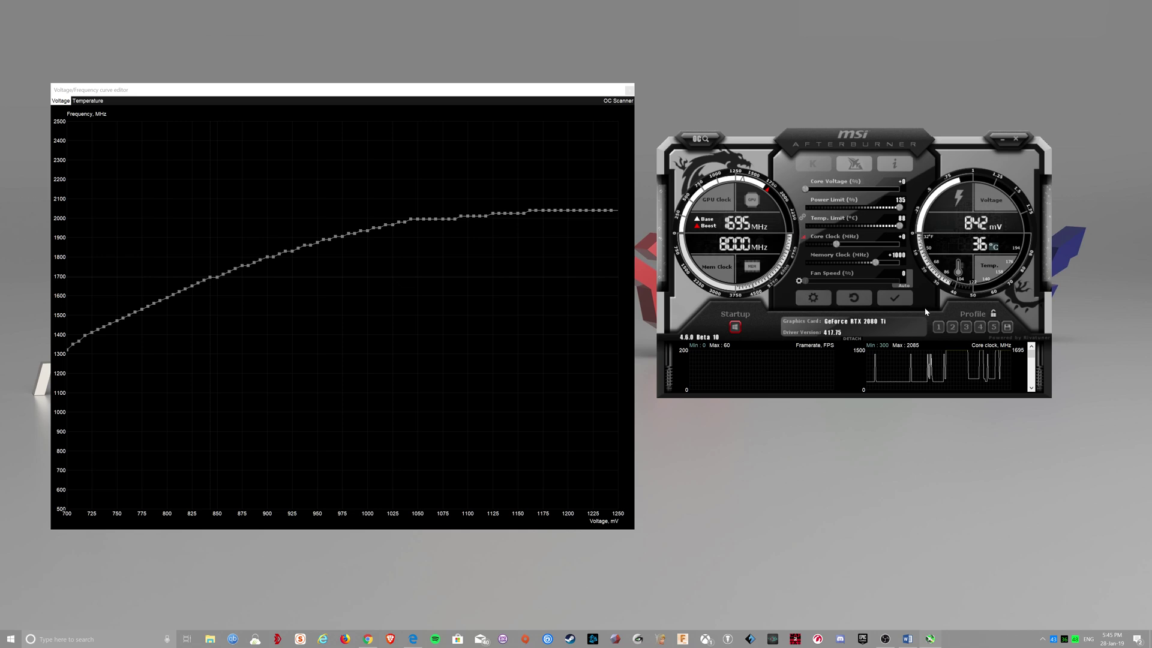
pyautogui.click(890, 304)
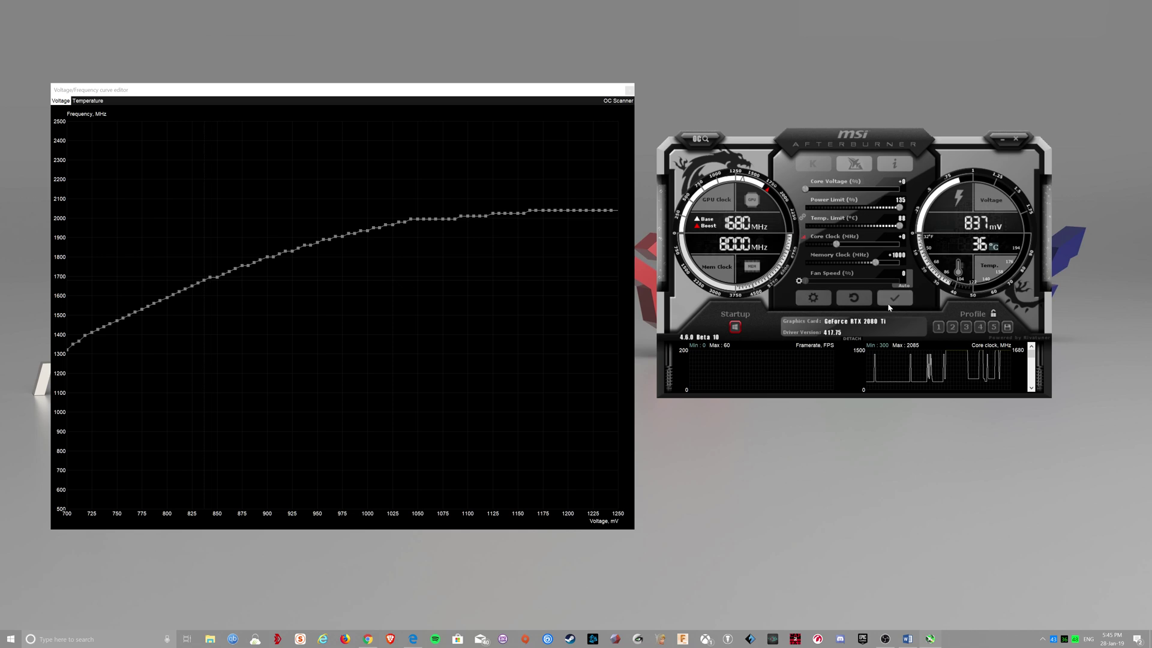
pyautogui.rightClick(980, 329)
pyautogui.click(981, 328)
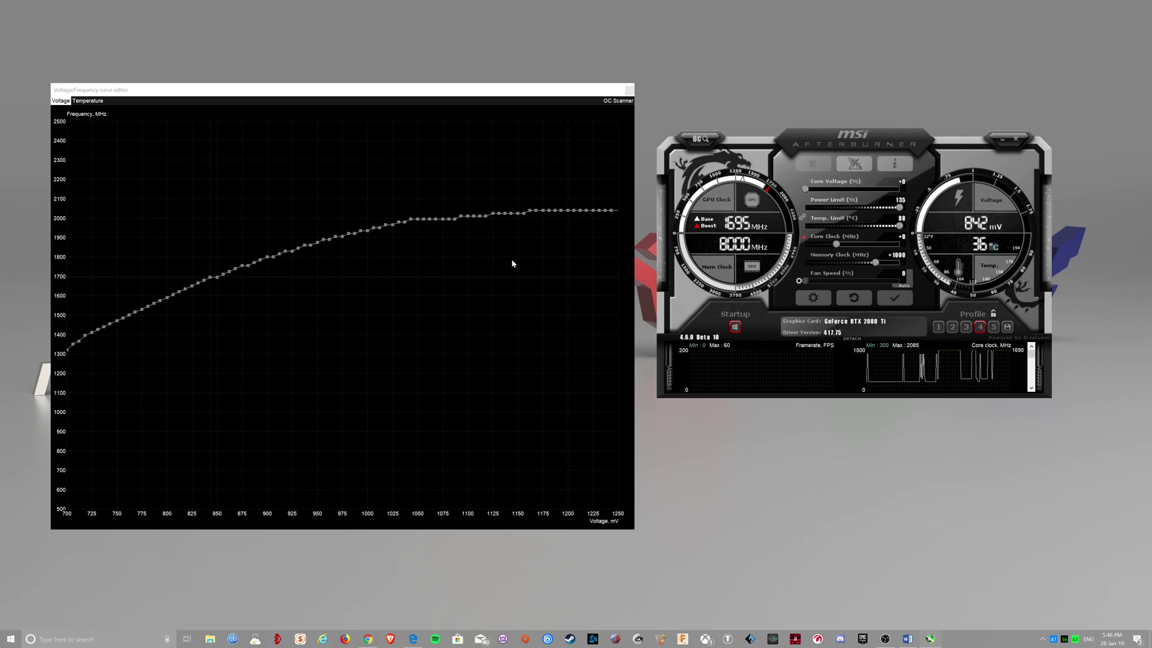
# Select the 1043 mV curve point, currently sitting at about 1995 MHz
pyautogui.click(411, 220)
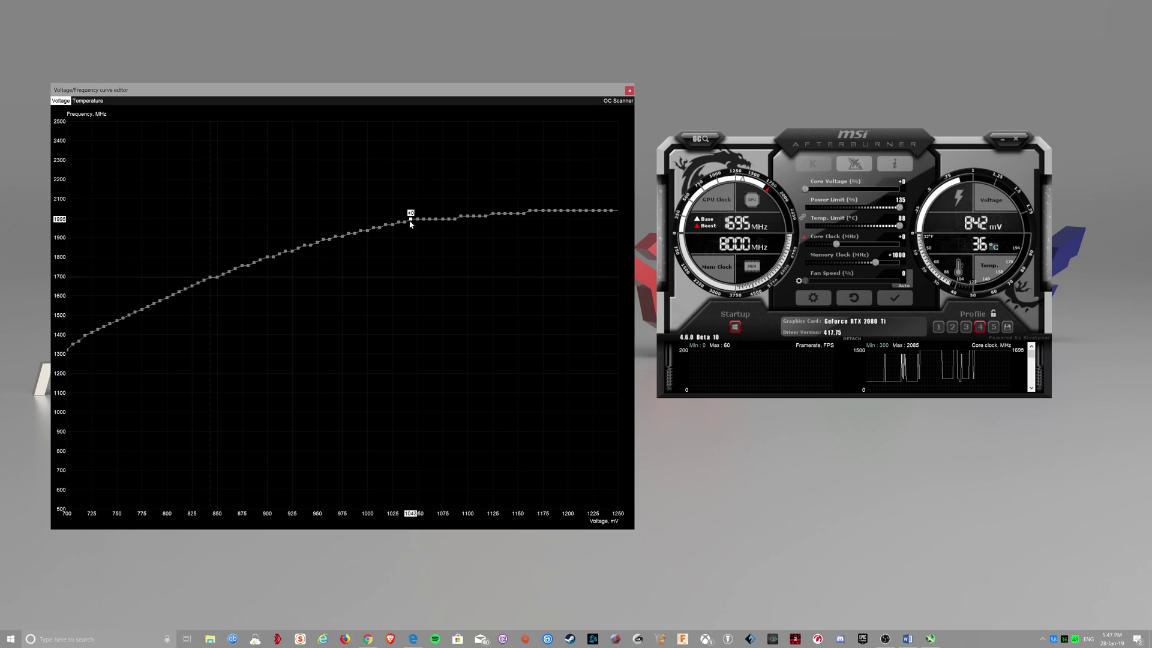
# Drop the 1043 mV point to 1983 MHz, lift 1031 mV to ~2035 MHz and 1037 mV to 2055 MHz
pyautogui.press('Down')
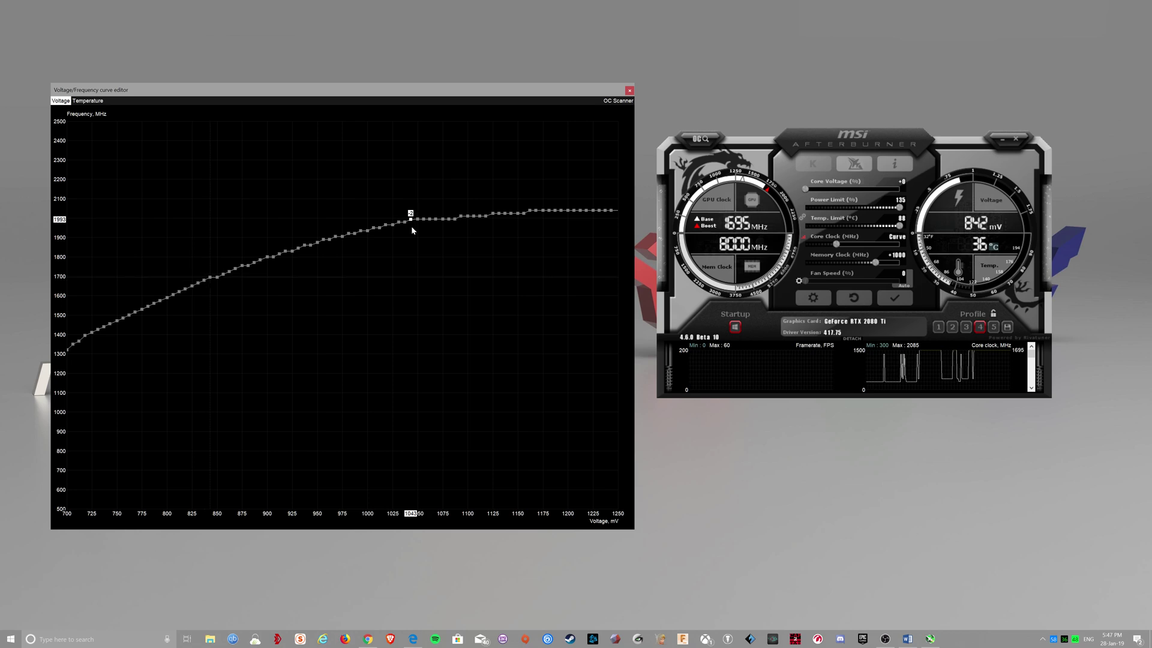
pyautogui.press('Down')
pyautogui.press('Down')
pyautogui.press('Down')
pyautogui.press('Down')
pyautogui.press('Down')
pyautogui.press('Down')
pyautogui.press('Down')
pyautogui.press('Down')
pyautogui.press('Down')
pyautogui.press('Down')
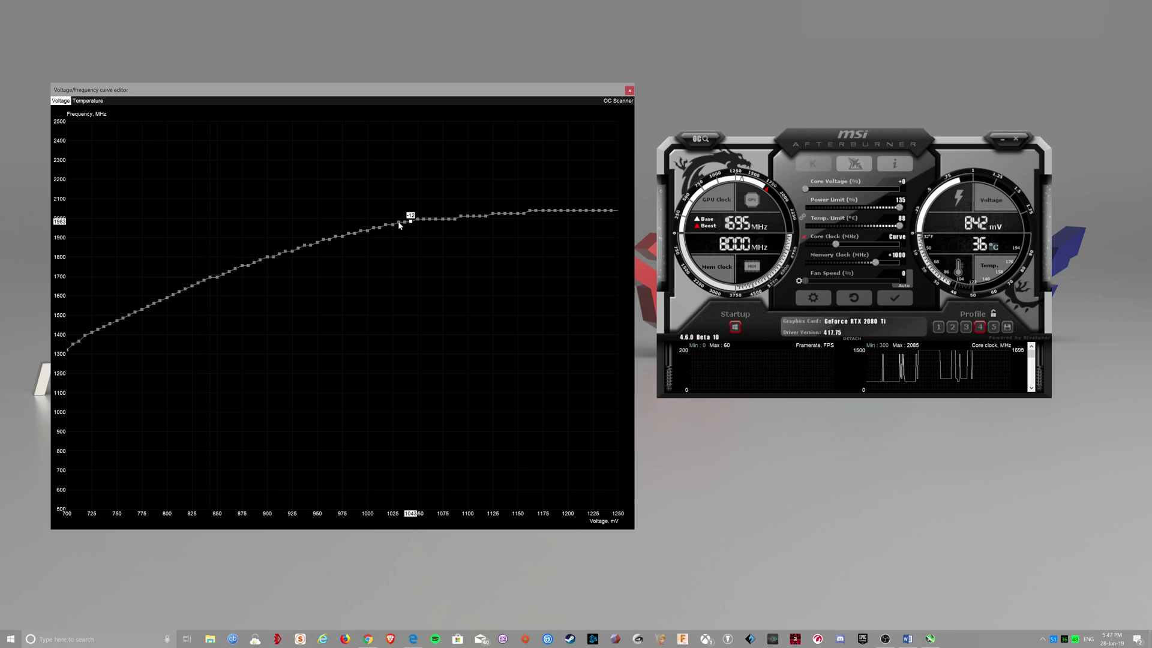
pyautogui.click(399, 223)
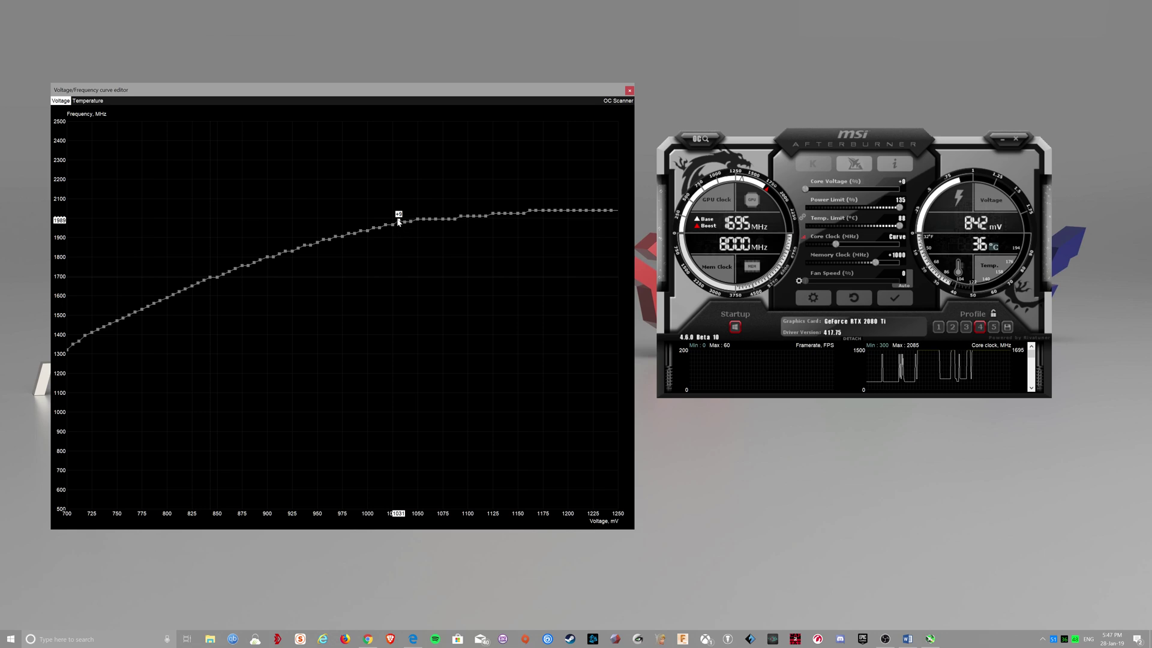
pyautogui.moveTo(399, 222); pyautogui.dragTo(400, 210)
pyautogui.click(406, 222)
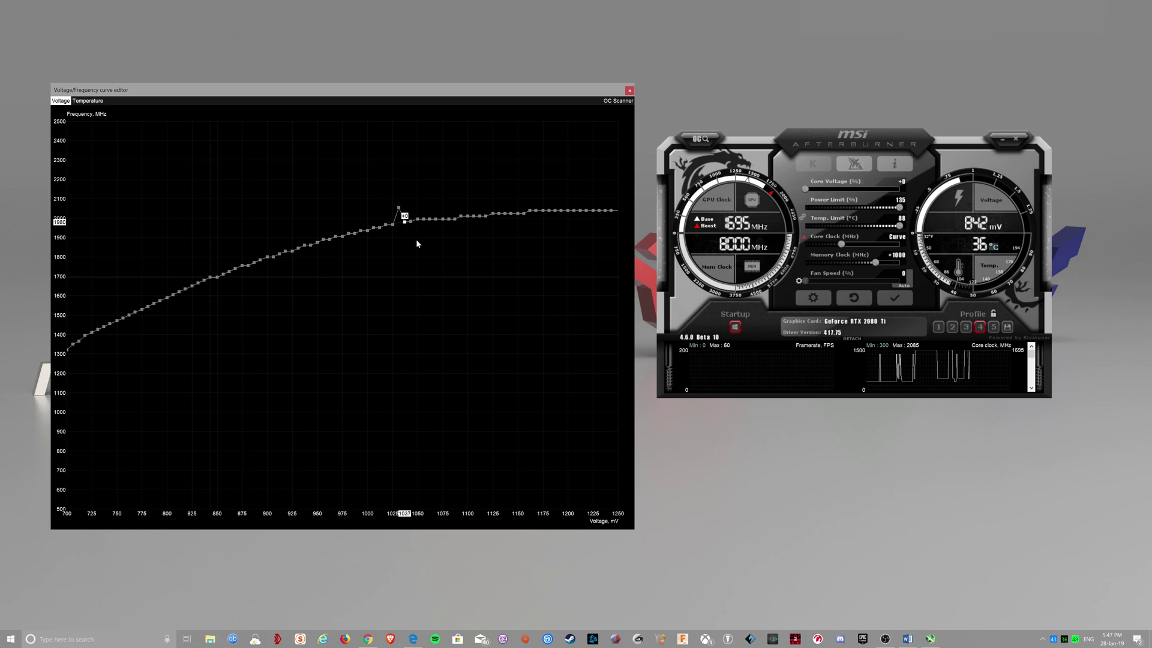
pyautogui.press('Up')
pyautogui.press('Up')
pyautogui.press('Up')
pyautogui.press('Up')
pyautogui.press('Up')
pyautogui.press('Up')
pyautogui.press('Up')
pyautogui.press('Up')
pyautogui.press('Up')
pyautogui.press('Up')
pyautogui.press('Up')
pyautogui.press('Up')
pyautogui.press('Up')
pyautogui.press('Up')
pyautogui.press('Up')
pyautogui.press('Up')
pyautogui.press('Up')
pyautogui.press('Up')
pyautogui.press('Up')
pyautogui.press('Up')
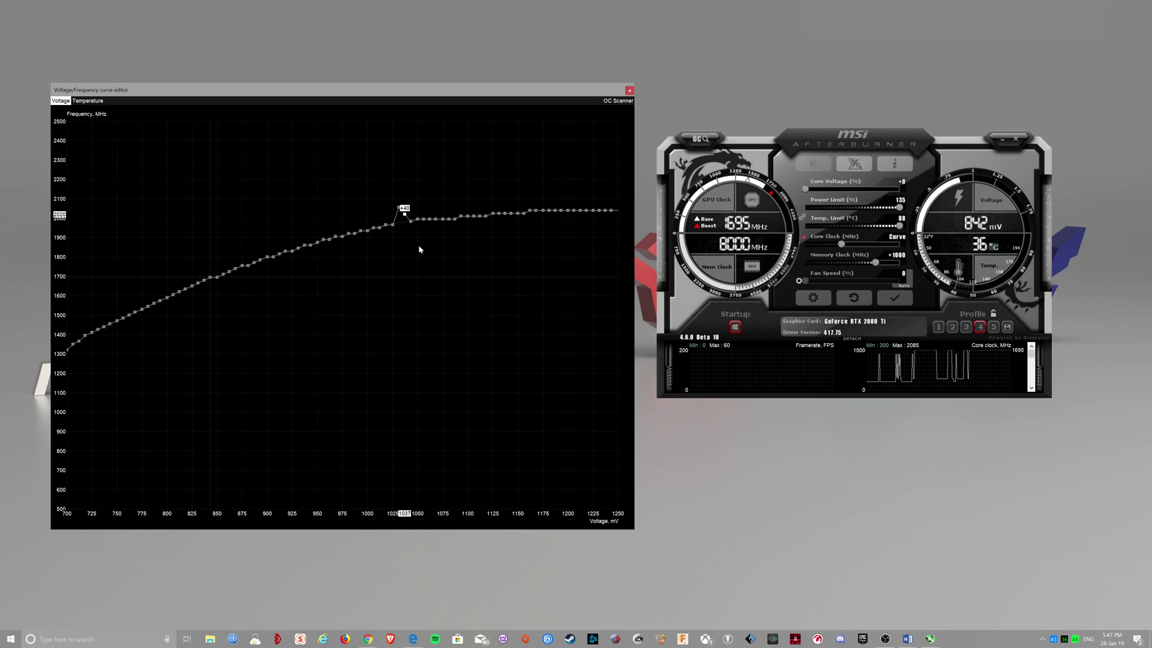
pyautogui.press('Up')
pyautogui.press('Up')
pyautogui.press('Up')
pyautogui.press('Up')
pyautogui.press('Up')
pyautogui.press('Up')
pyautogui.press('Up')
pyautogui.press('Up')
pyautogui.press('Up')
pyautogui.press('Up')
pyautogui.press('Up')
pyautogui.press('Up')
pyautogui.press('Up')
pyautogui.press('Up')
pyautogui.press('Up')
pyautogui.press('Up')
pyautogui.press('Up')
pyautogui.press('Up')
pyautogui.press('Up')
pyautogui.press('Up')
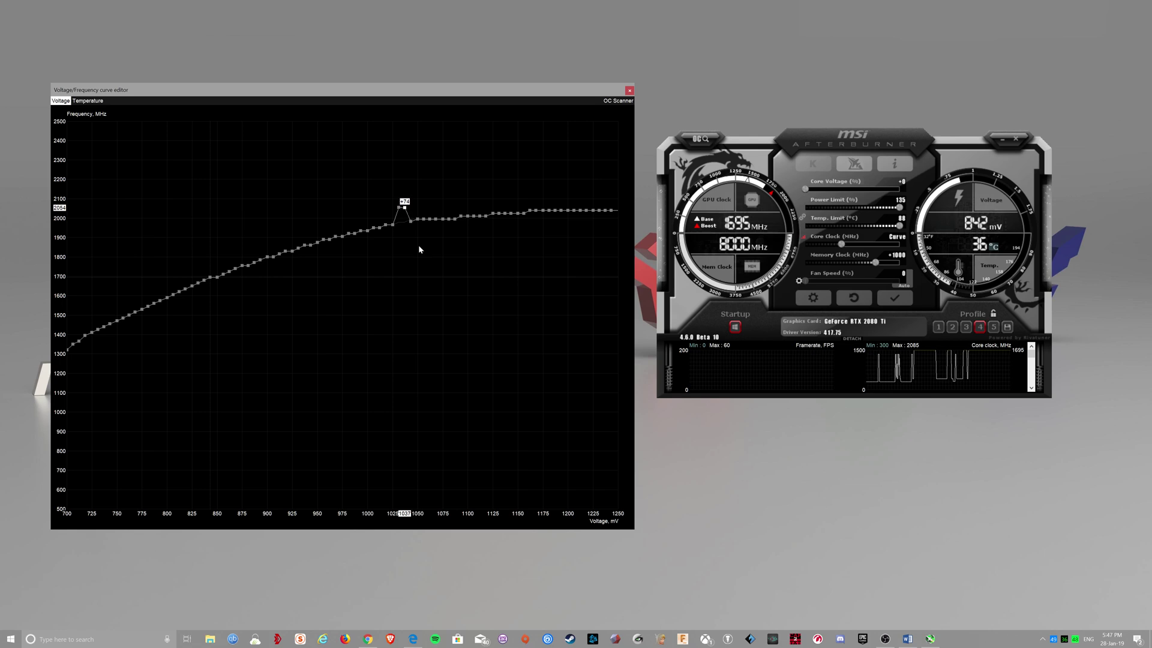
pyautogui.press('Up')
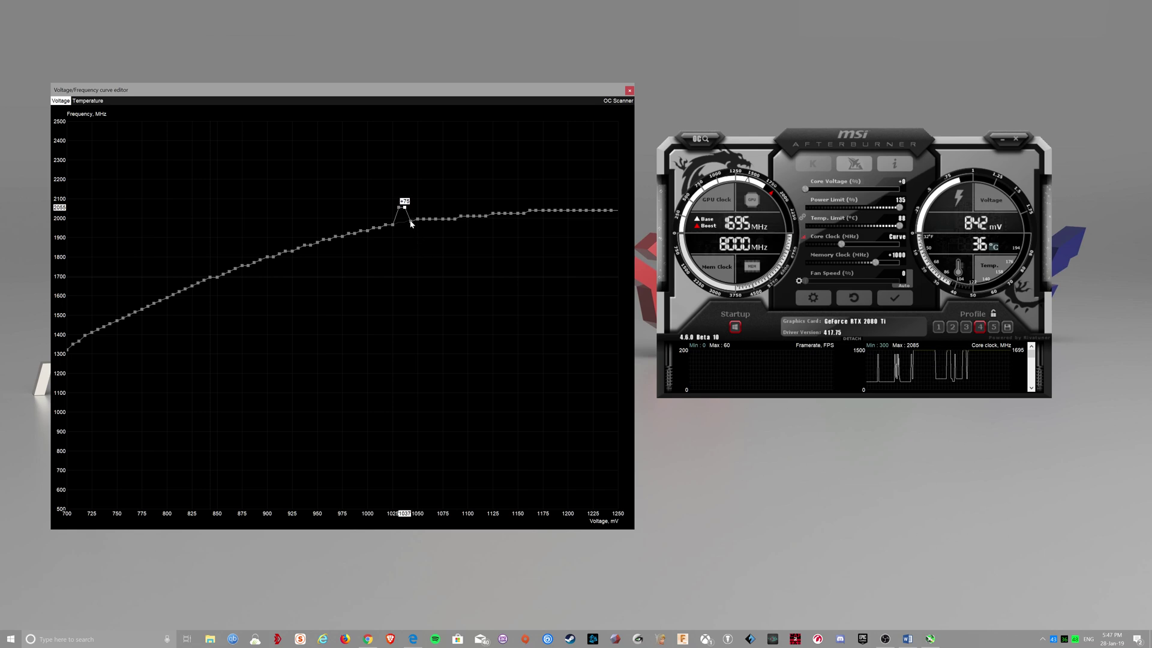
# Bring the 1043 mV and 1050 mV points to 2055 MHz and apply the curve
pyautogui.click(411, 220)
pyautogui.press('Up')
pyautogui.press('Up')
pyautogui.press('Up')
pyautogui.press('Up')
pyautogui.press('Up')
pyautogui.press('Up')
pyautogui.press('Up')
pyautogui.press('Up')
pyautogui.press('Up')
pyautogui.press('Up')
pyautogui.press('Up')
pyautogui.press('Up')
pyautogui.press('Up')
pyautogui.press('Up')
pyautogui.press('Up')
pyautogui.press('Up')
pyautogui.press('Up')
pyautogui.press('Up')
pyautogui.press('Up')
pyautogui.press('Up')
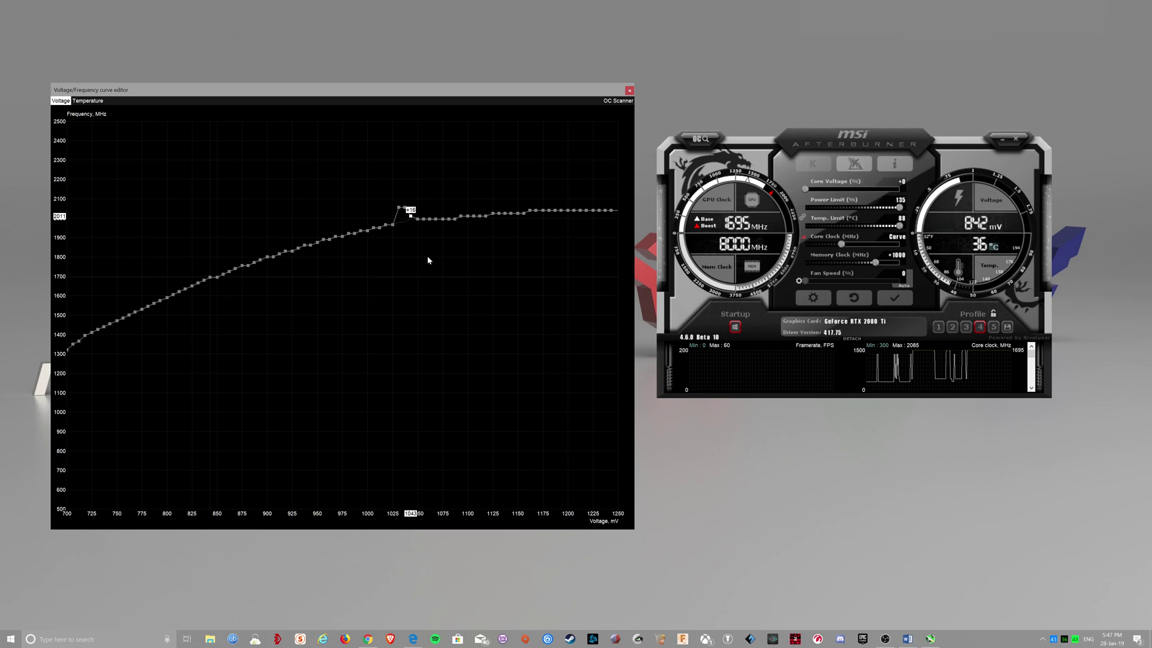
pyautogui.press('Up')
pyautogui.press('Up')
pyautogui.press('Up')
pyautogui.press('Up')
pyautogui.press('Up')
pyautogui.press('Up')
pyautogui.press('Up')
pyautogui.press('Up')
pyautogui.press('Up')
pyautogui.press('Up')
pyautogui.press('Up')
pyautogui.press('Up')
pyautogui.press('Up')
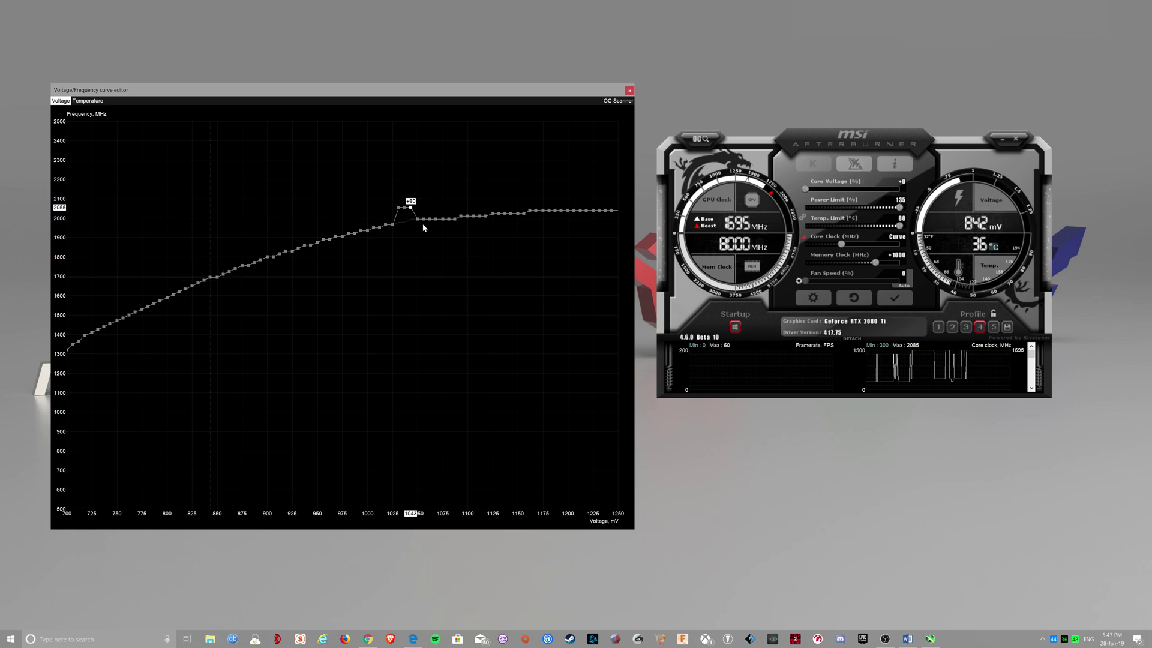
pyautogui.click(418, 220)
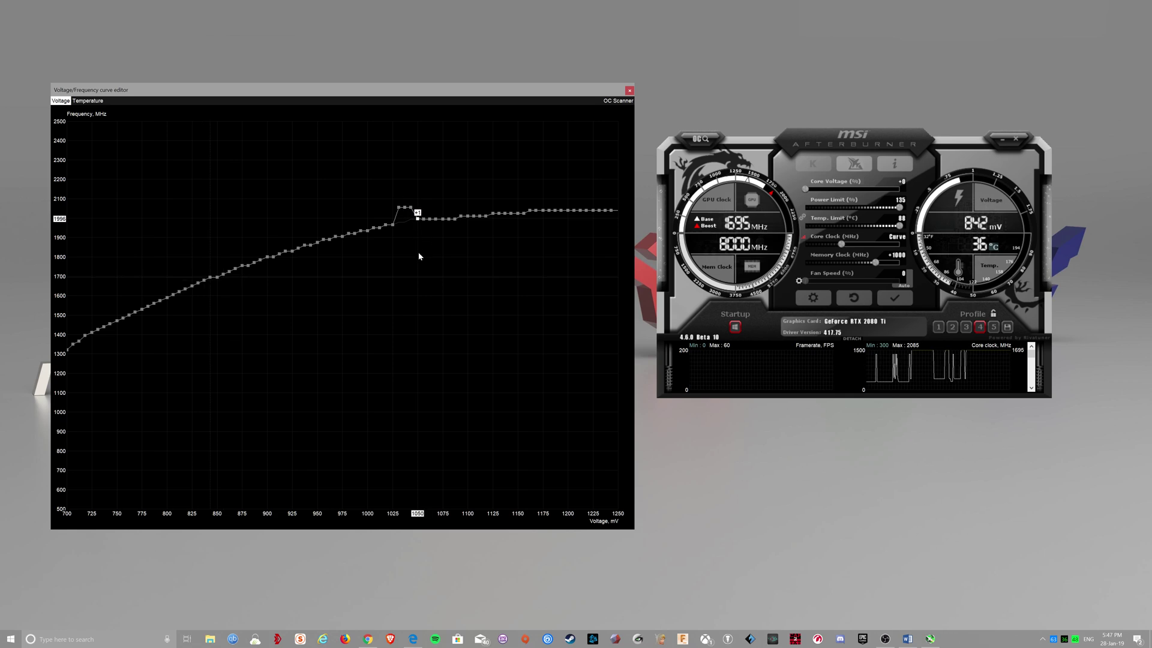
pyautogui.press('Up')
pyautogui.press('Up')
pyautogui.press('Up')
pyautogui.press('Up')
pyautogui.press('Up')
pyautogui.press('Up')
pyautogui.press('Up')
pyautogui.press('Up')
pyautogui.press('Up')
pyautogui.press('Up')
pyautogui.press('Up')
pyautogui.press('Up')
pyautogui.press('Up')
pyautogui.press('Up')
pyautogui.press('Up')
pyautogui.press('Up')
pyautogui.press('Up')
pyautogui.press('Up')
pyautogui.press('Up')
pyautogui.press('Up')
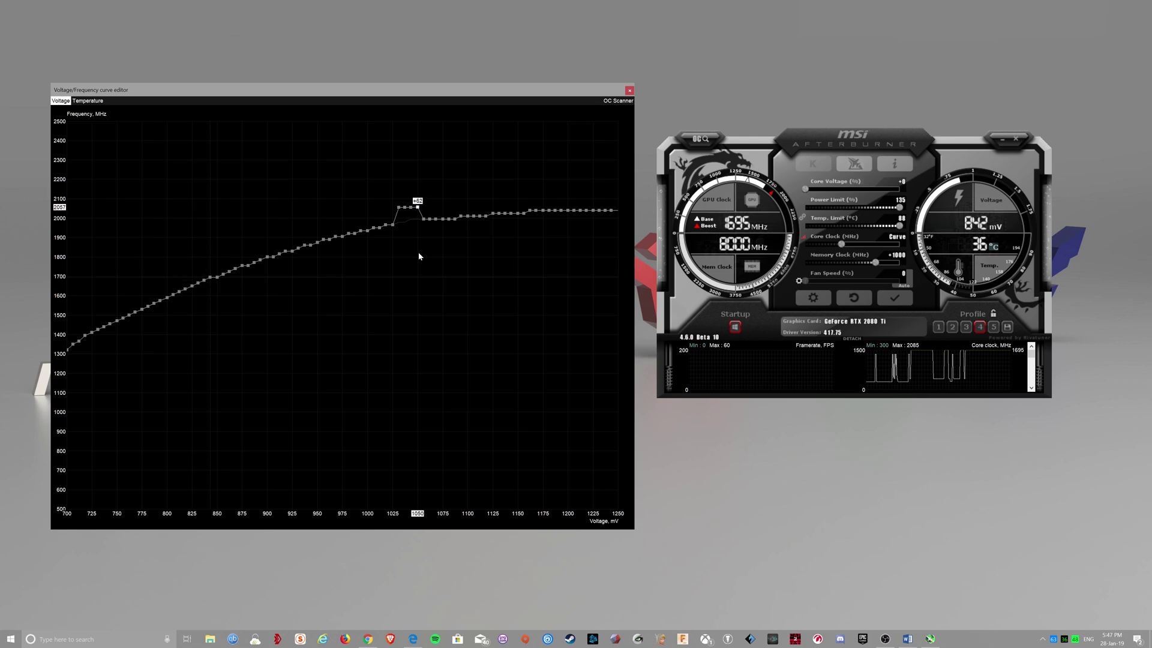
pyautogui.press('Up')
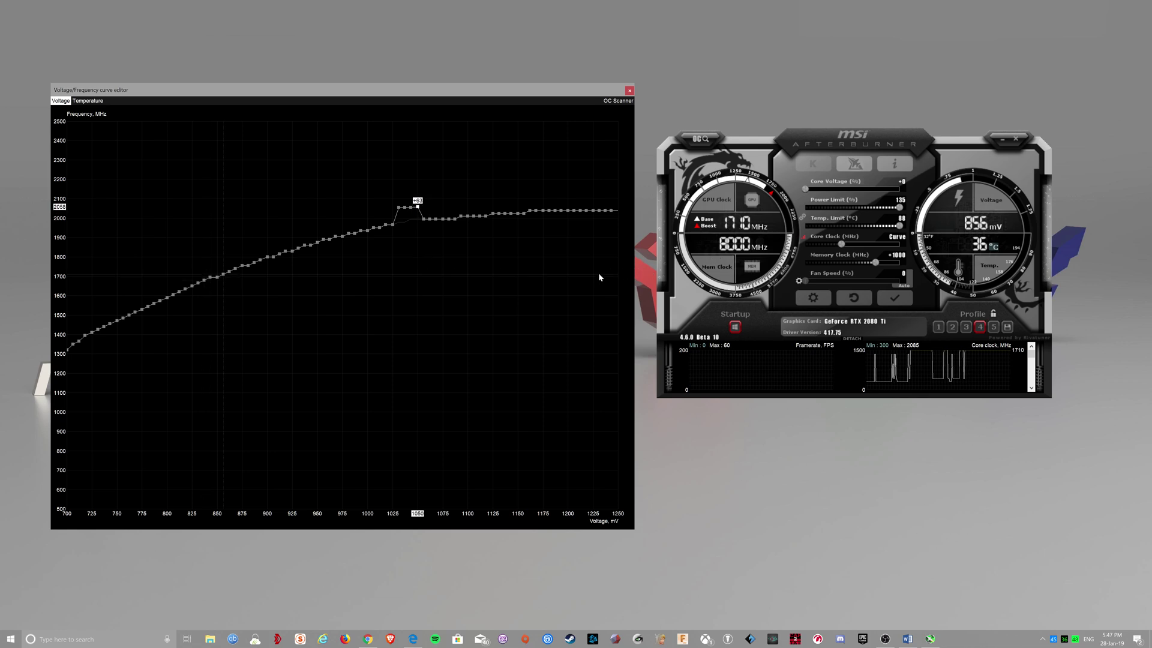
pyautogui.press('Down')
pyautogui.press('Down')
pyautogui.press('Down')
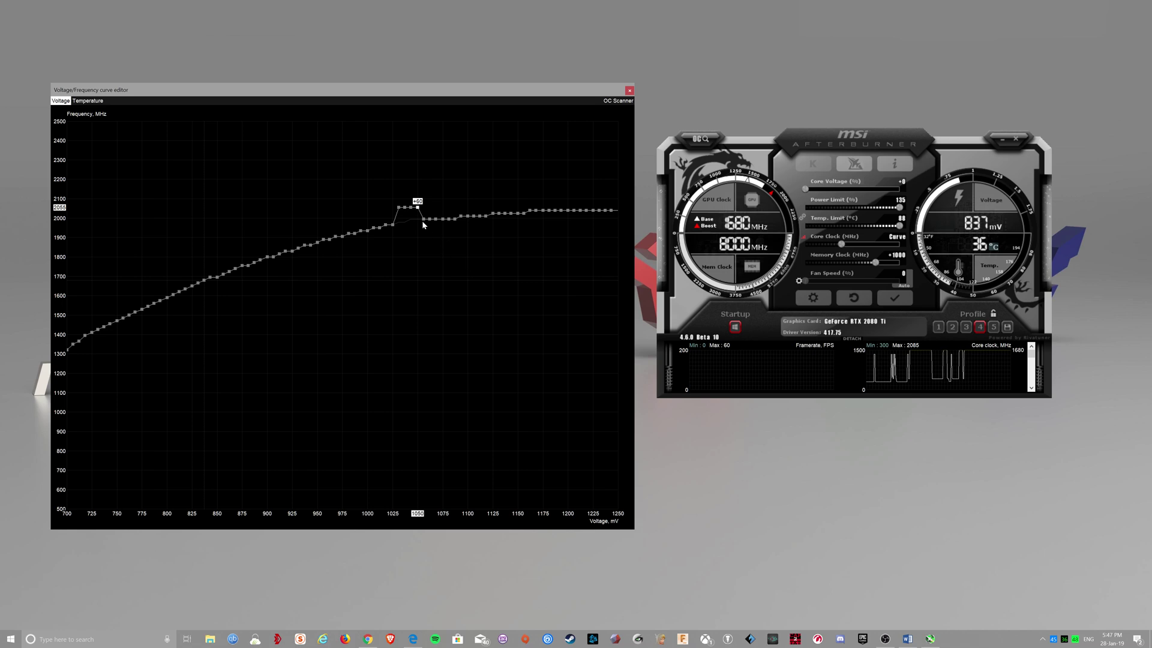
pyautogui.click(411, 207)
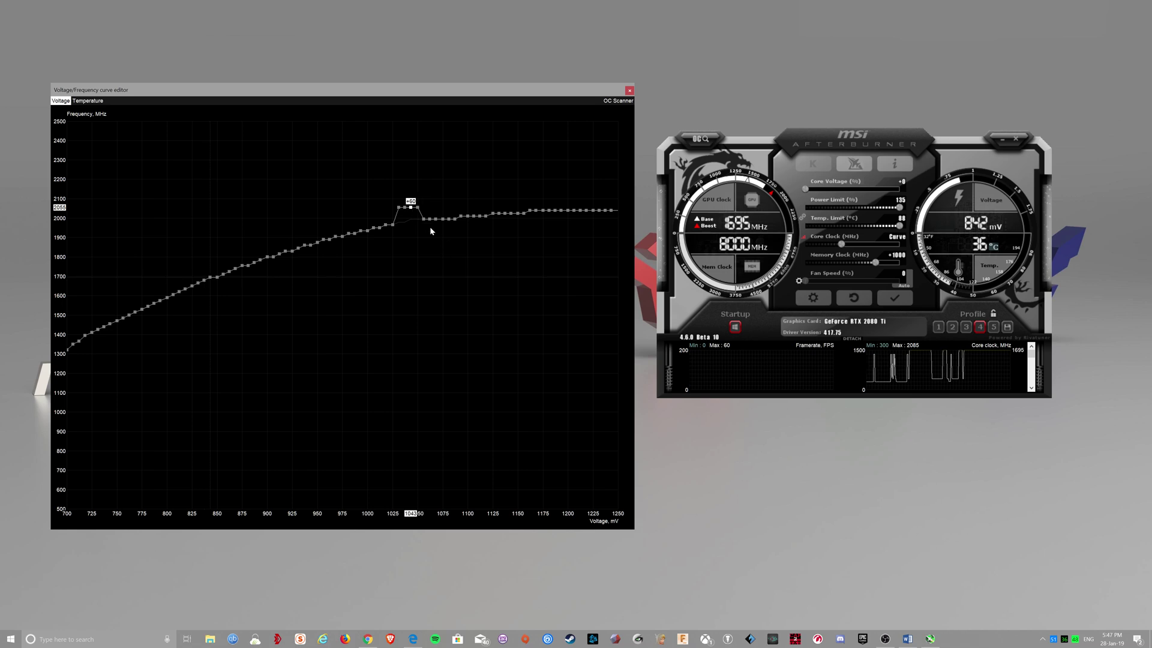
pyautogui.click(894, 297)
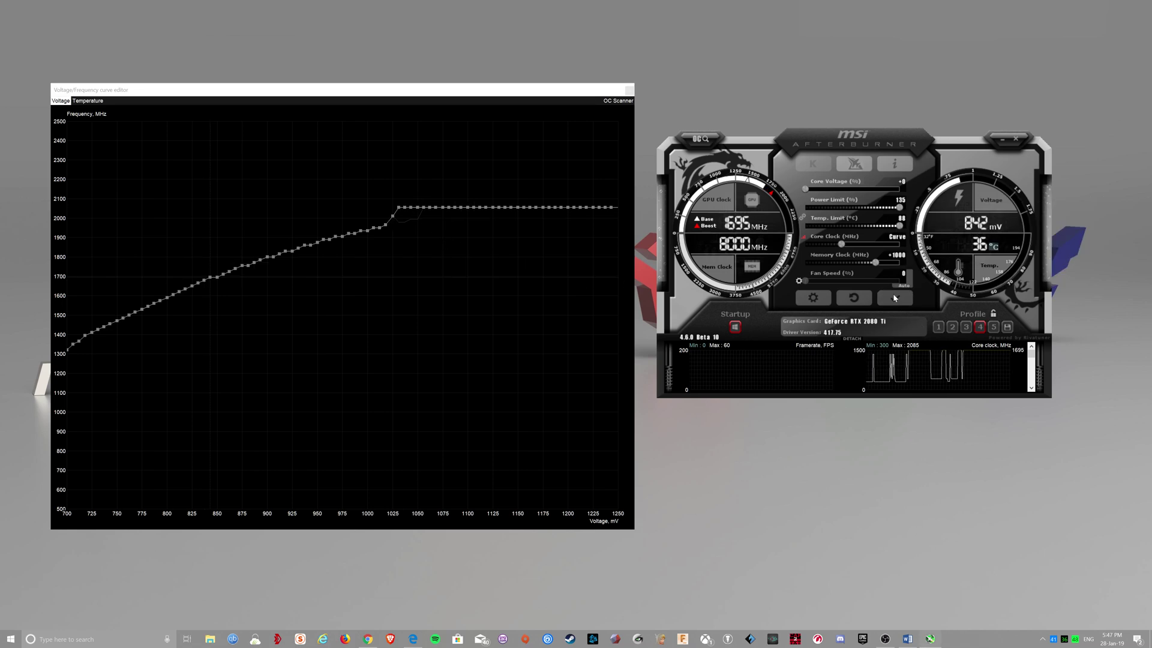
# Nudge the 1031 mV point to 2057 MHz and drag the 1025 mV point up to about 2046 MHz
pyautogui.click(399, 209)
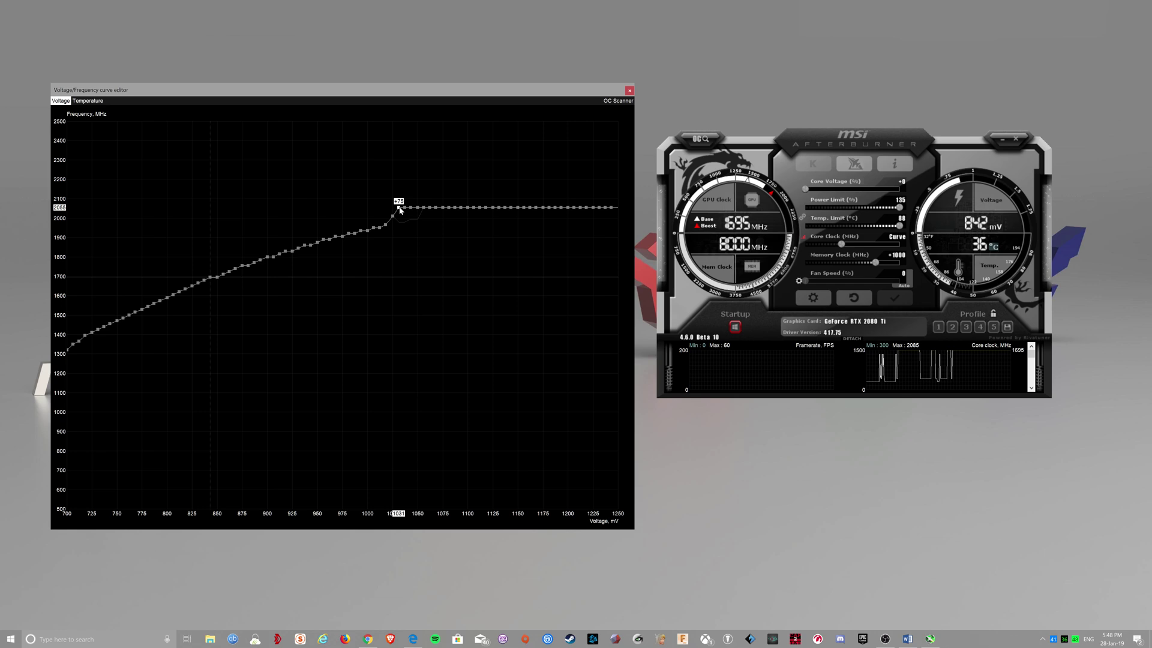
pyautogui.press('Up')
pyautogui.press('Up')
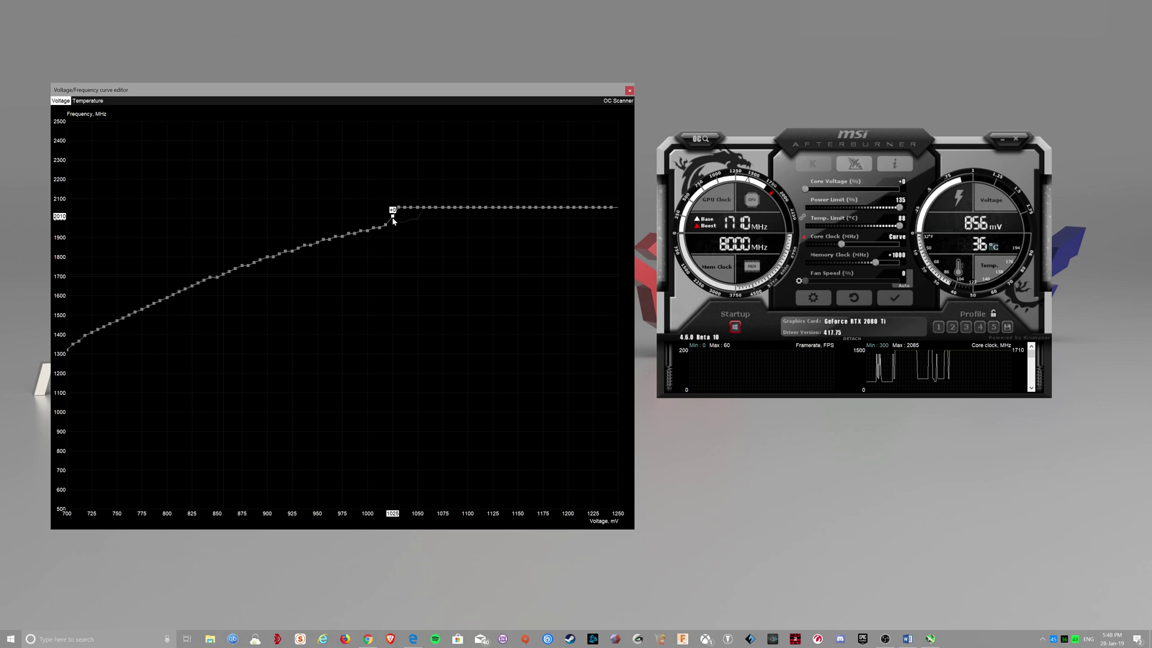
pyautogui.moveTo(392, 217); pyautogui.dragTo(391, 212)
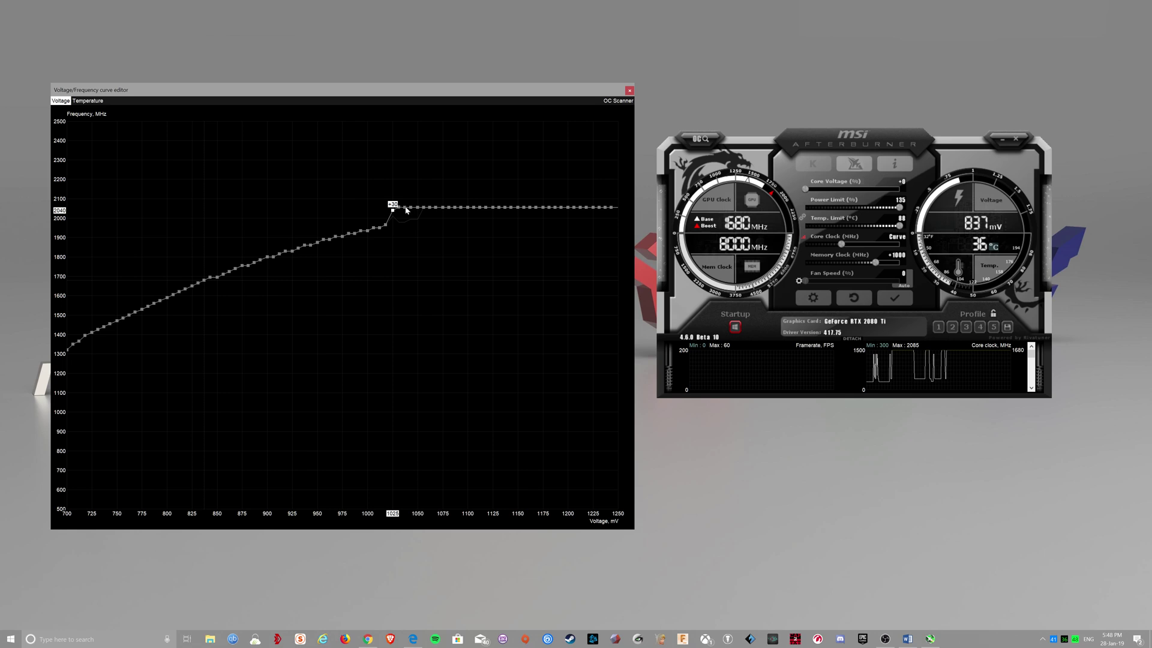
# Set the 1043 mV point to a +75 offset (2070 MHz) and apply the curve
pyautogui.click(411, 208)
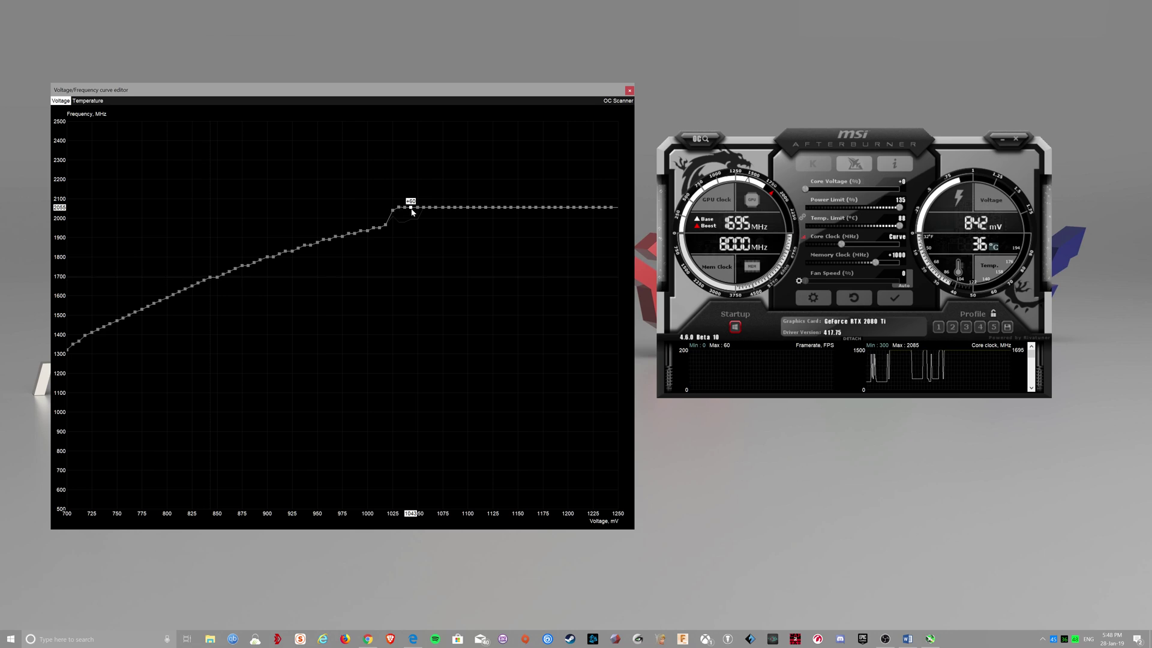
pyautogui.press('Up')
pyautogui.press('Up')
pyautogui.press('Up')
pyautogui.press('Up')
pyautogui.press('Up')
pyautogui.press('Up')
pyautogui.press('Up')
pyautogui.press('Up')
pyautogui.press('Up')
pyautogui.press('Up')
pyautogui.press('Up')
pyautogui.press('Up')
pyautogui.press('Up')
pyautogui.press('Up')
pyautogui.press('Up')
pyautogui.press('Up')
pyautogui.press('Up')
pyautogui.press('Up')
pyautogui.press('Up')
pyautogui.press('Up')
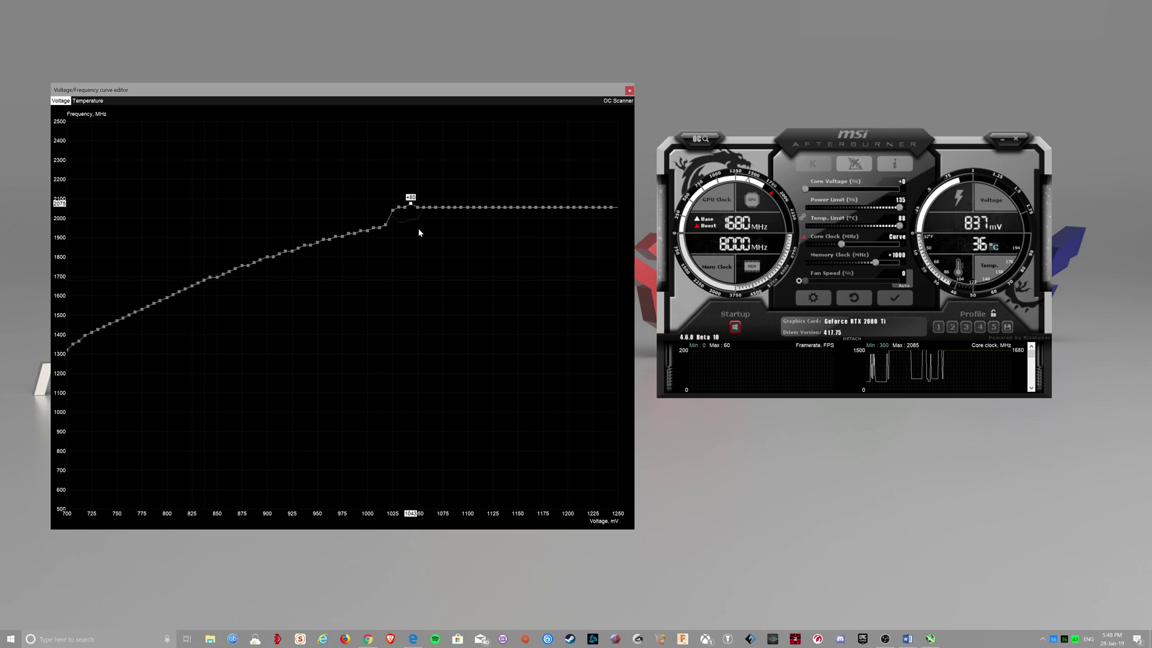
pyautogui.press('Down')
pyautogui.press('Down')
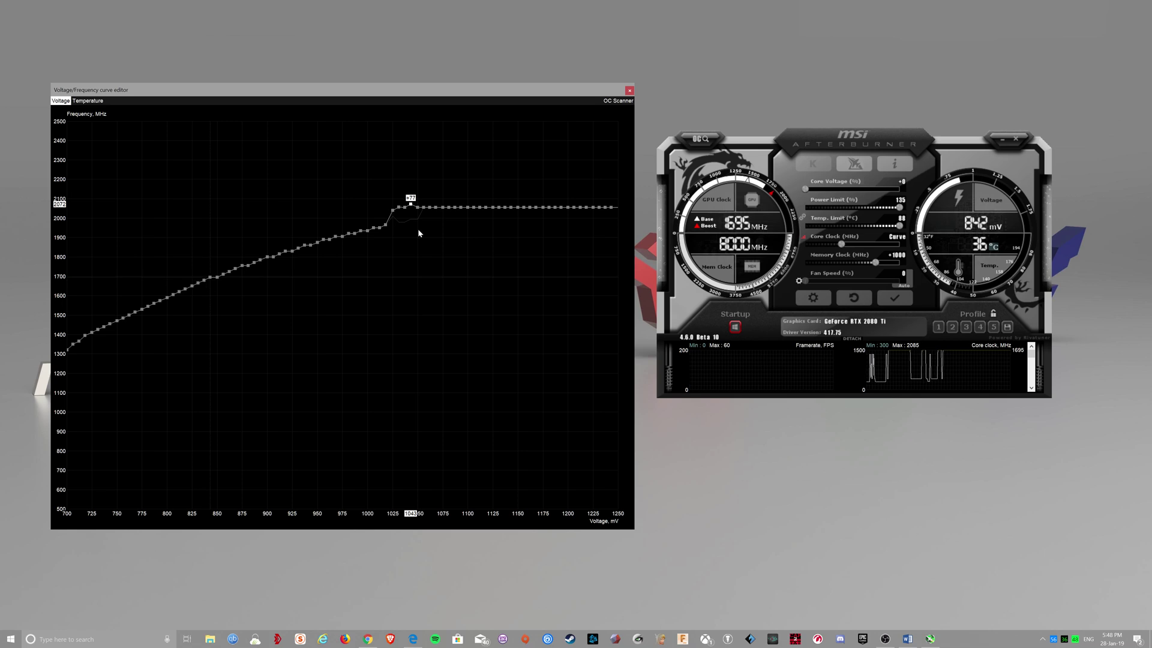
pyautogui.press('Down')
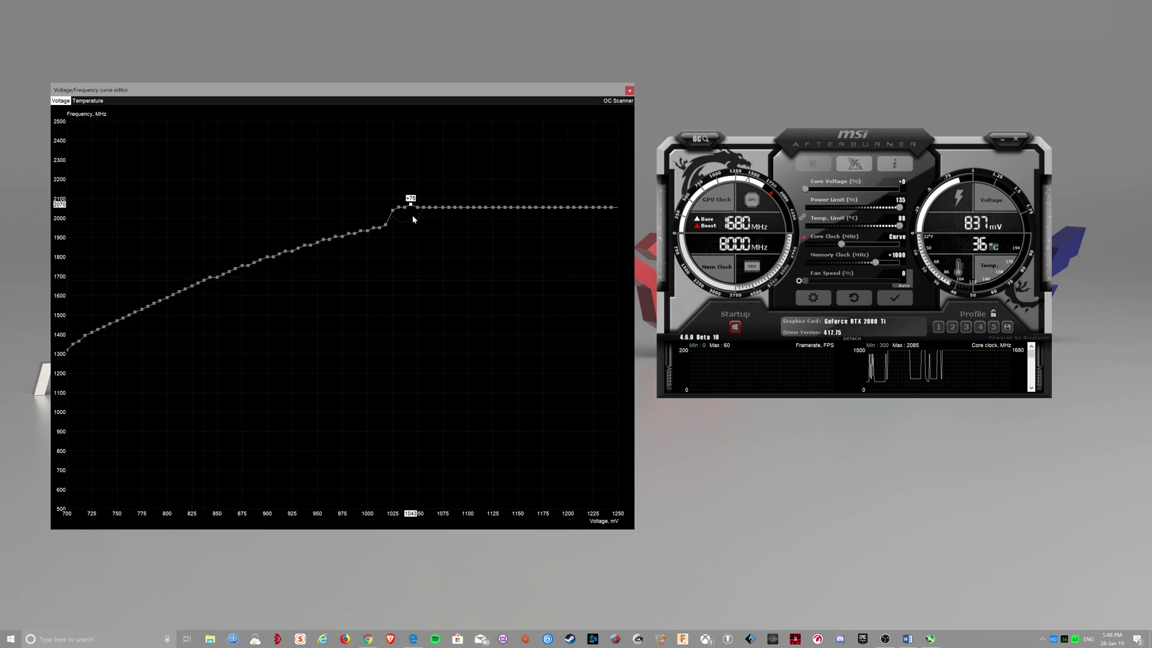
pyautogui.click(894, 300)
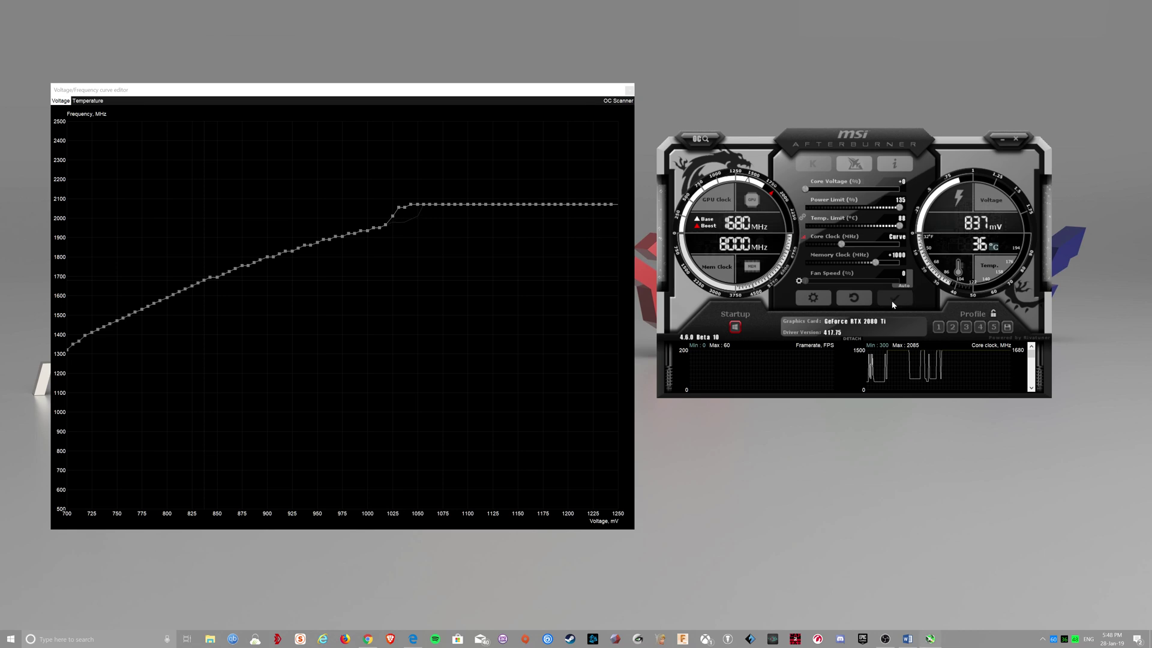
pyautogui.click(412, 206)
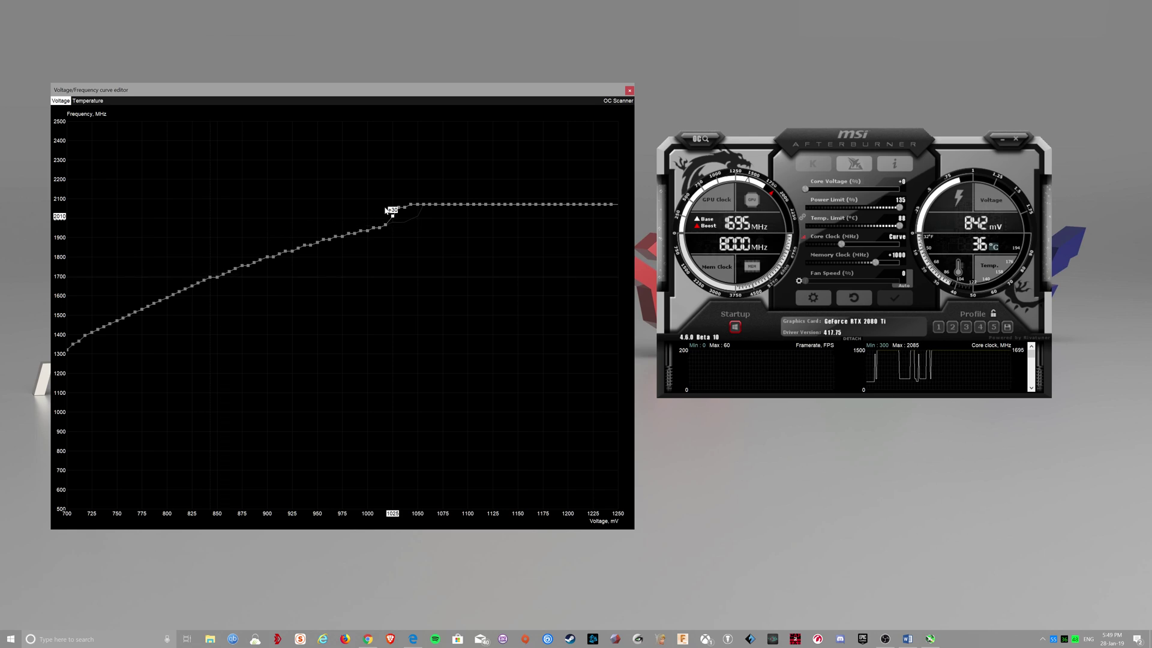
# Lift the 1025 mV point to a +60 offset and apply the change
pyautogui.moveTo(393, 216); pyautogui.dragTo(391, 210)
pyautogui.press('Up')
pyautogui.press('Up')
pyautogui.press('Up')
pyautogui.press('Up')
pyautogui.press('Up')
pyautogui.press('Up')
pyautogui.press('Up')
pyautogui.press('Up')
pyautogui.press('Up')
pyautogui.press('Up')
pyautogui.press('Up')
pyautogui.press('Up')
pyautogui.press('Up')
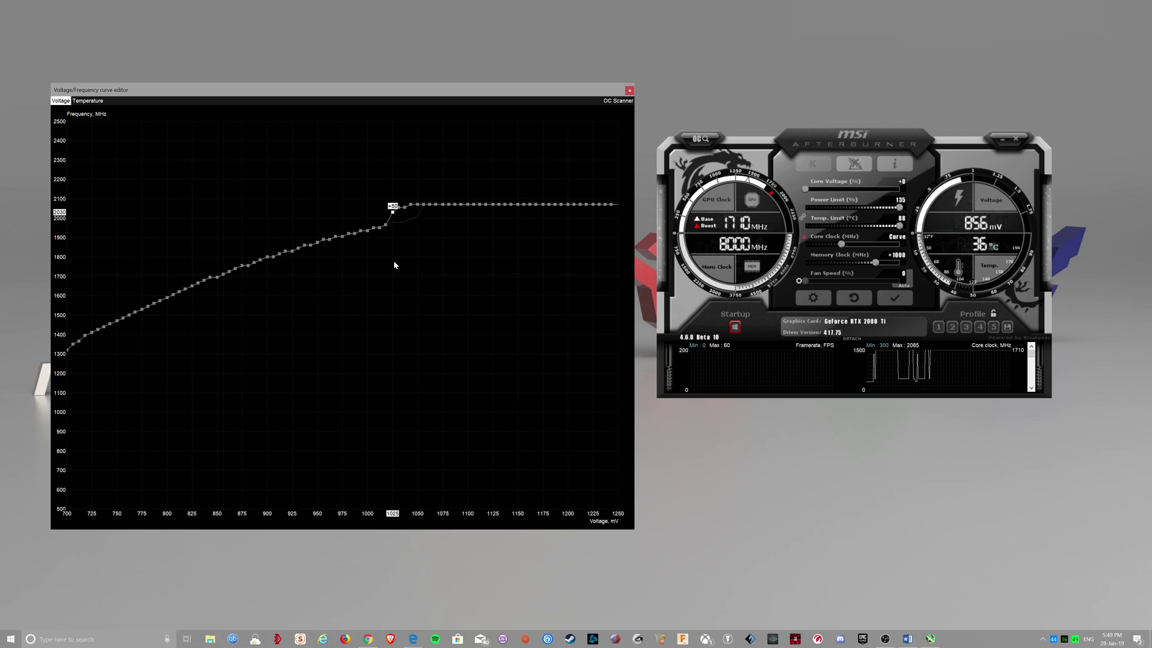
pyautogui.press('Up')
pyautogui.press('Up')
pyautogui.press('Up')
pyautogui.press('Up')
pyautogui.press('Up')
pyautogui.press('Up')
pyautogui.press('Up')
pyautogui.press('Up')
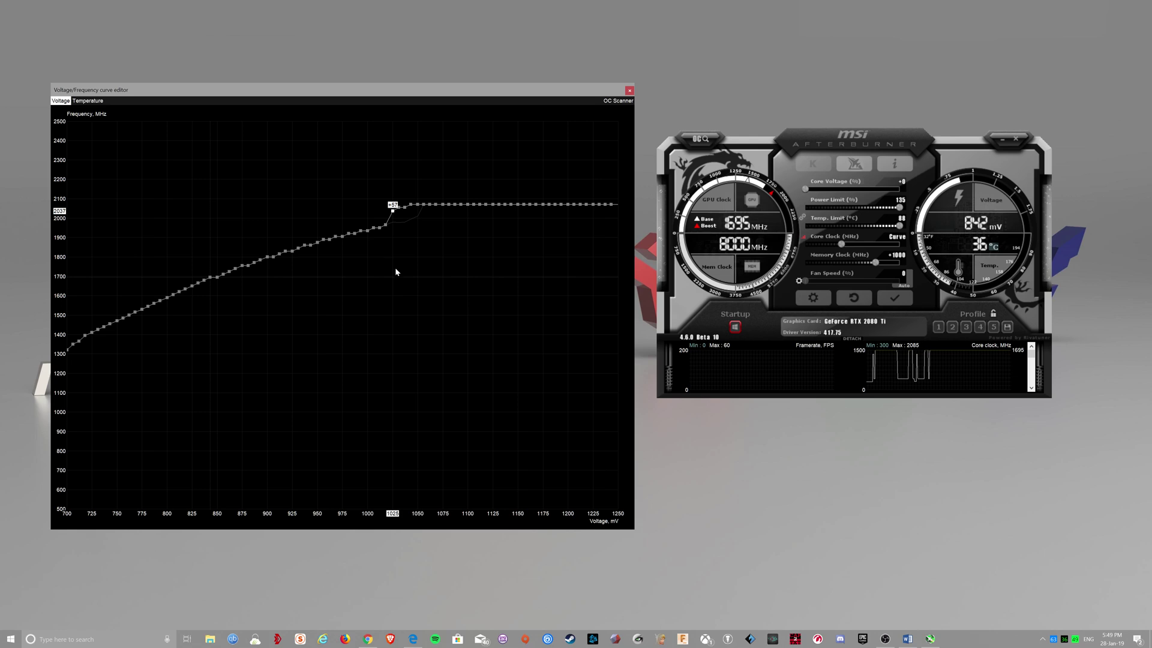
pyautogui.click(903, 301)
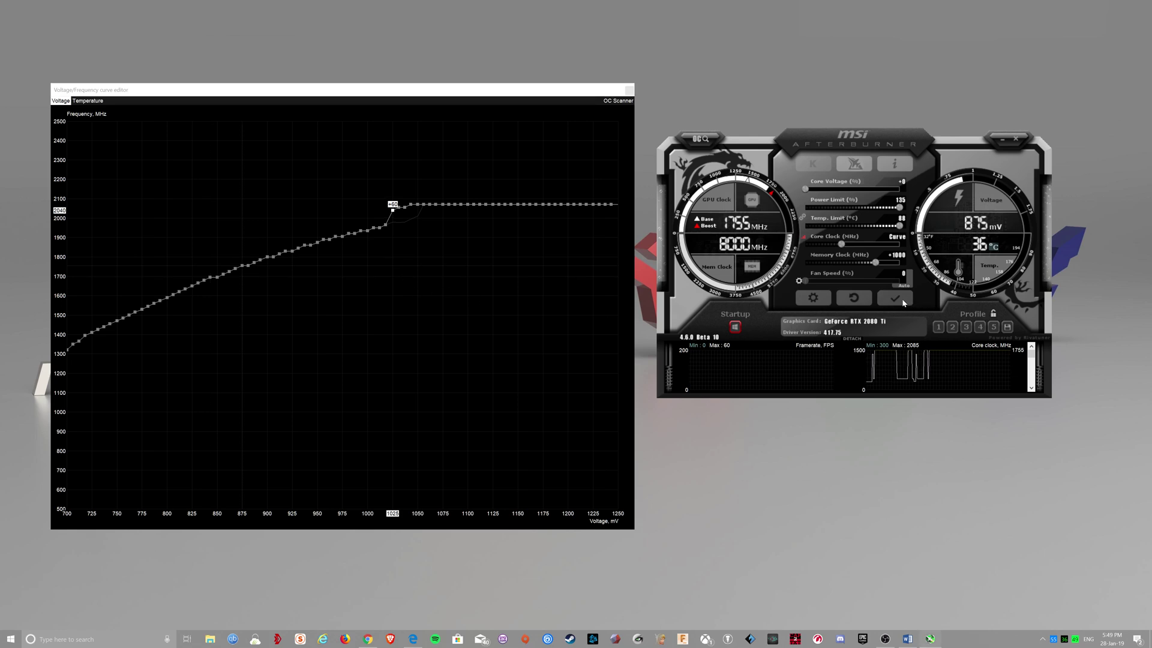
# Inspect the 1025 mV and 1018 mV point values in the curve editor
pyautogui.click(392, 214)
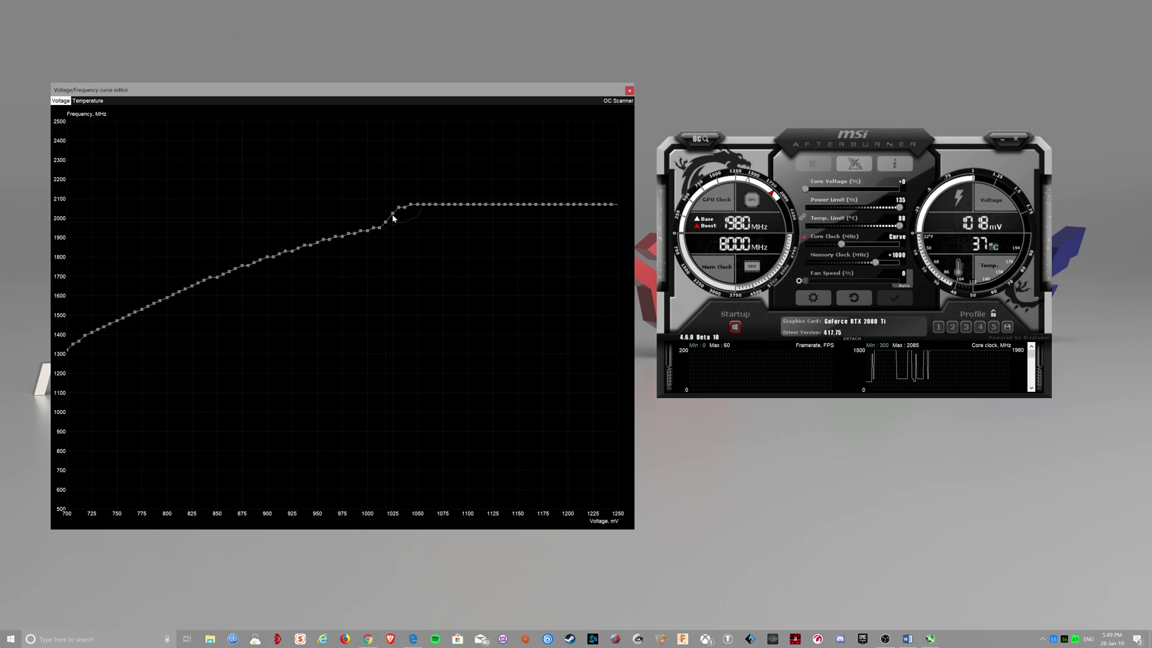
pyautogui.click(392, 215)
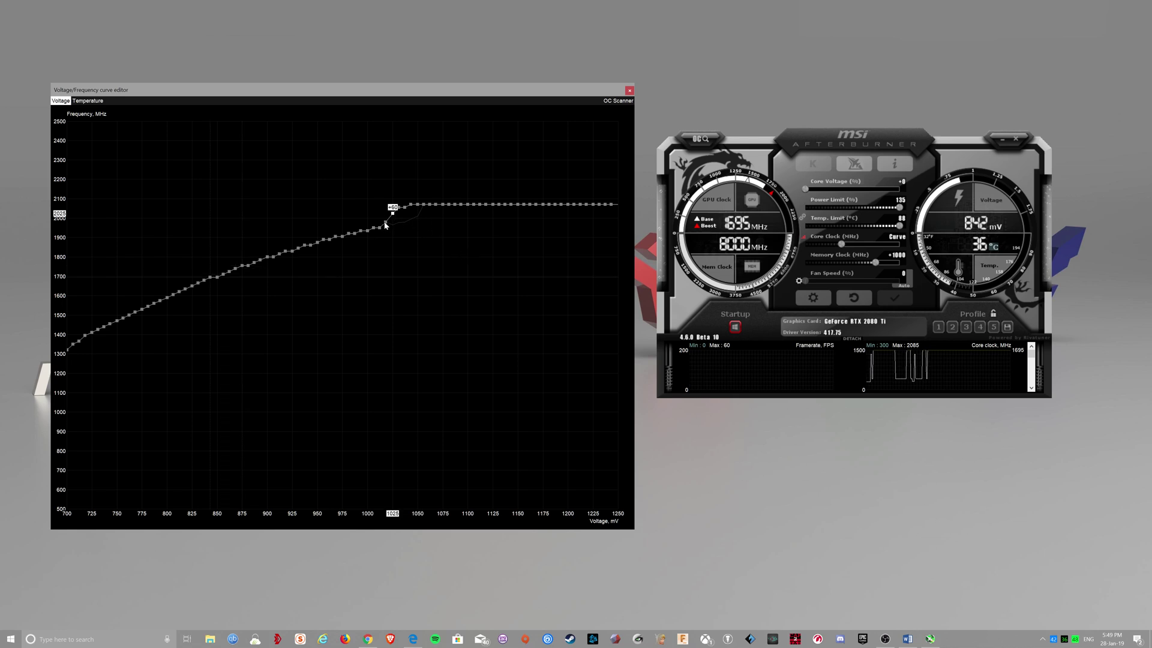
pyautogui.click(385, 222)
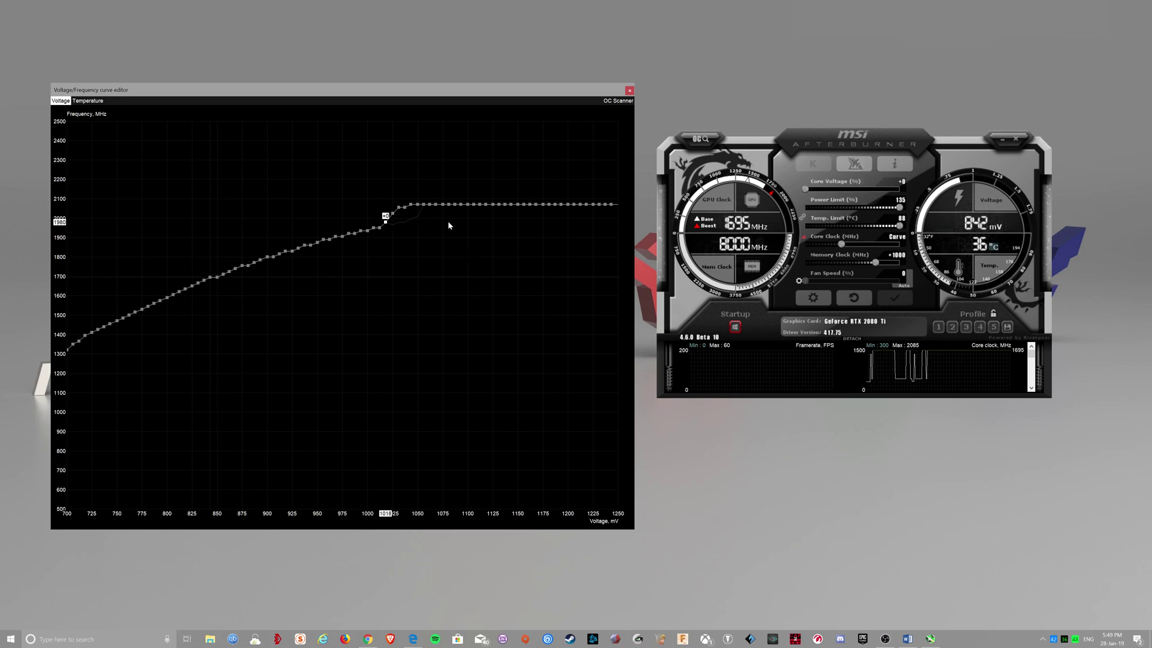
pyautogui.click(395, 215)
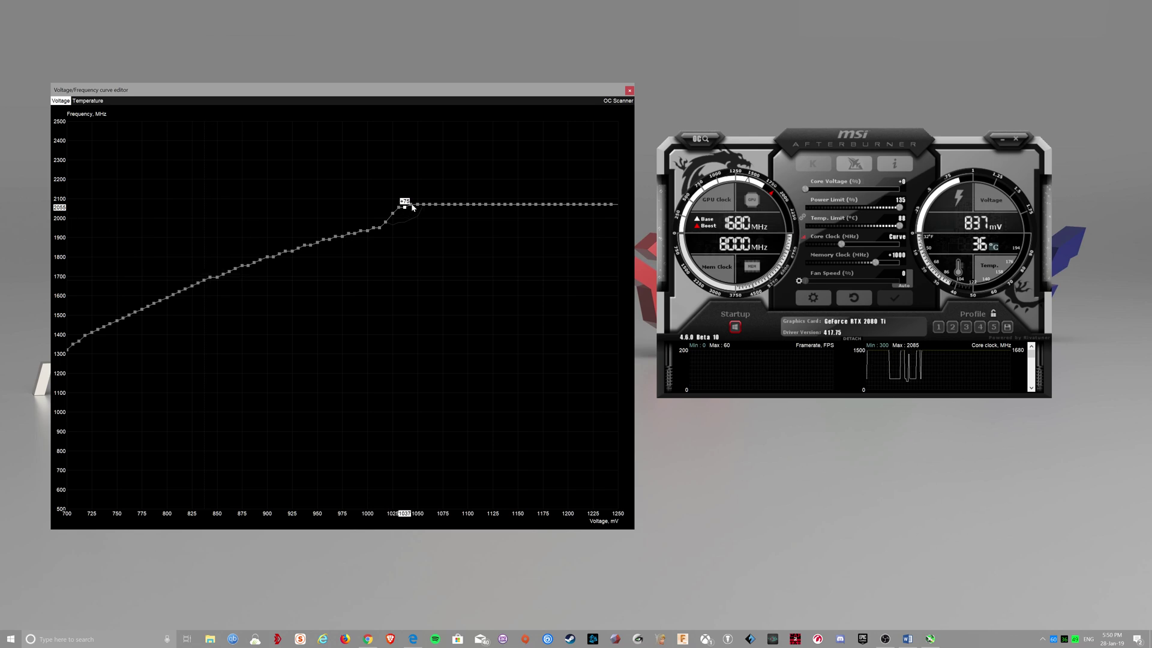
# Lower the 1043 mV point to +61, apply, and check the 1025 and 1018 mV values
pyautogui.press('Down')
pyautogui.press('Down')
pyautogui.press('Down')
pyautogui.press('Down')
pyautogui.press('Down')
pyautogui.press('Down')
pyautogui.press('Down')
pyautogui.press('Down')
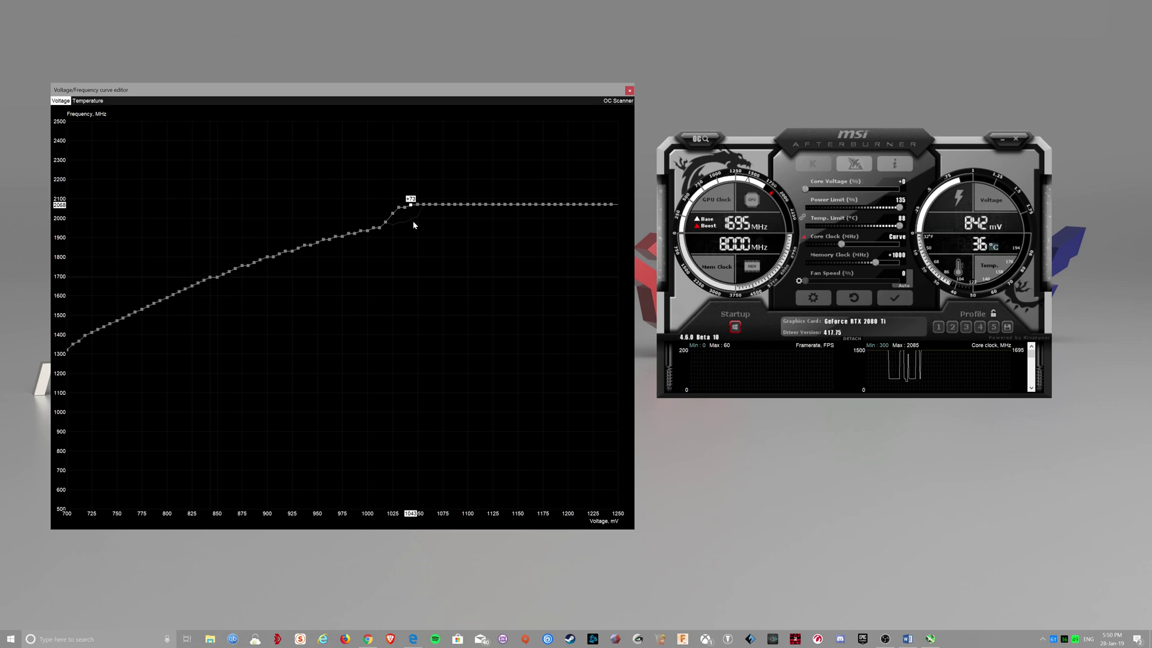
pyautogui.press('Down')
pyautogui.press('Down')
pyautogui.press('Down')
pyautogui.press('Down')
pyautogui.press('Down')
pyautogui.press('Down')
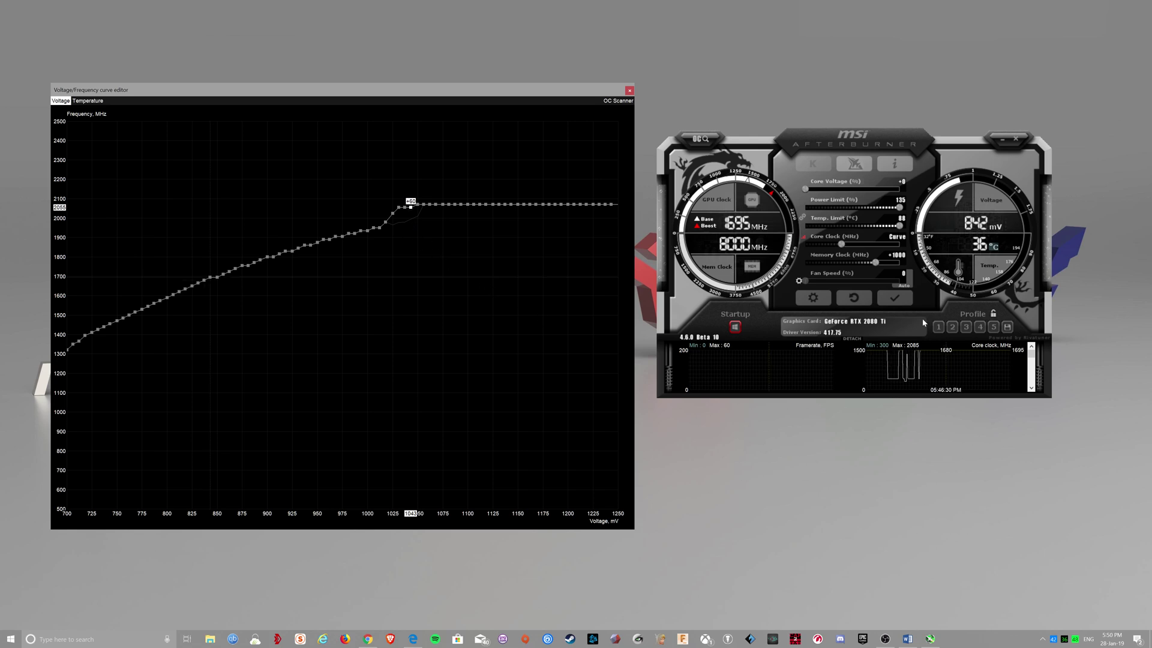
pyautogui.click(890, 300)
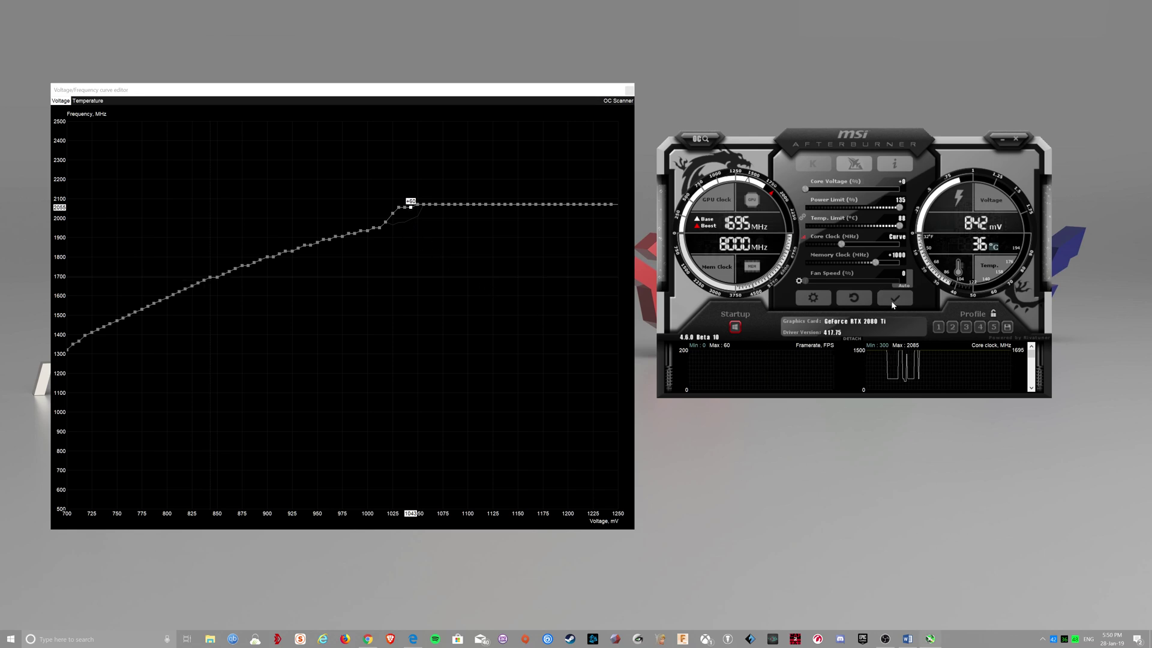
pyautogui.click(400, 207)
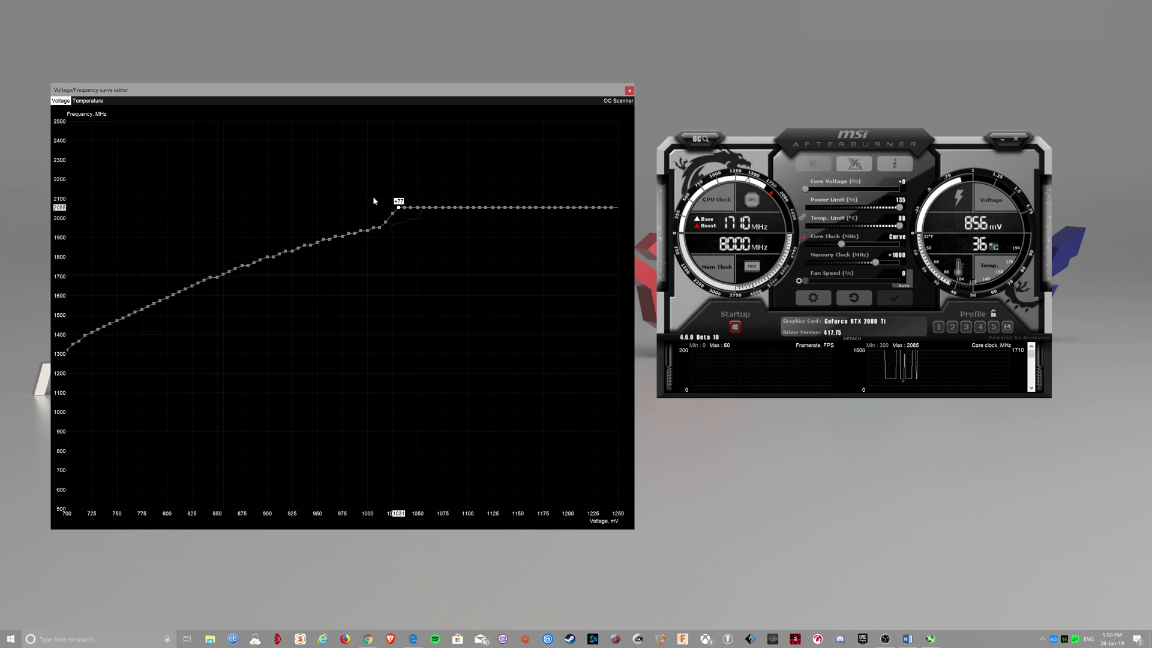
pyautogui.click(393, 214)
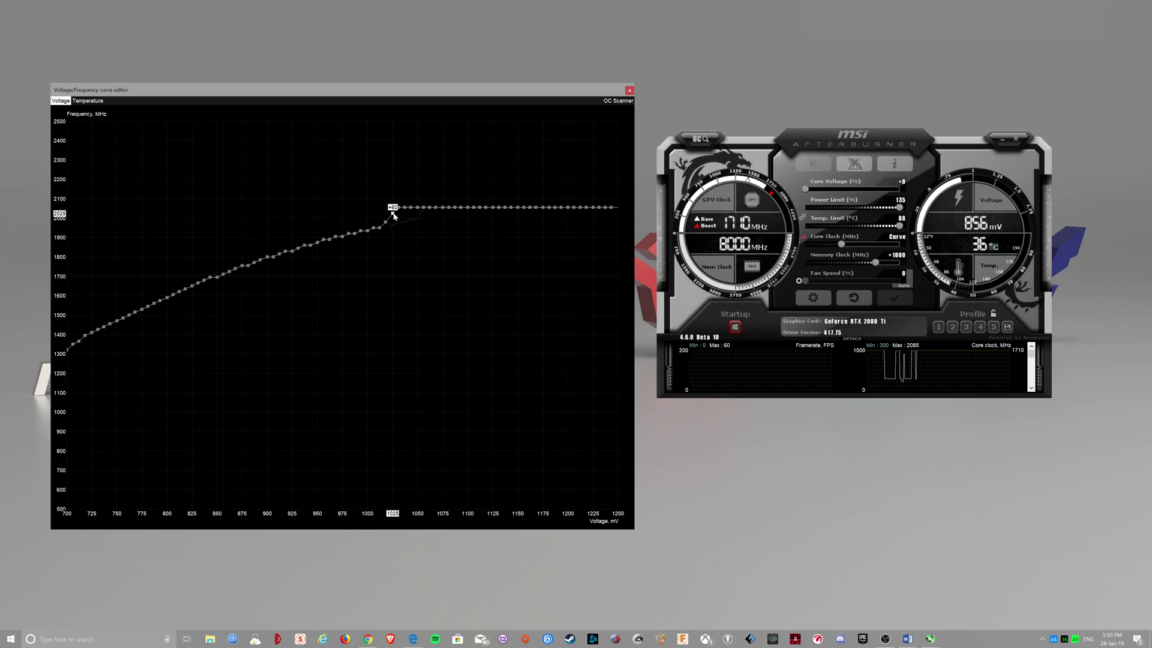
pyautogui.click(385, 224)
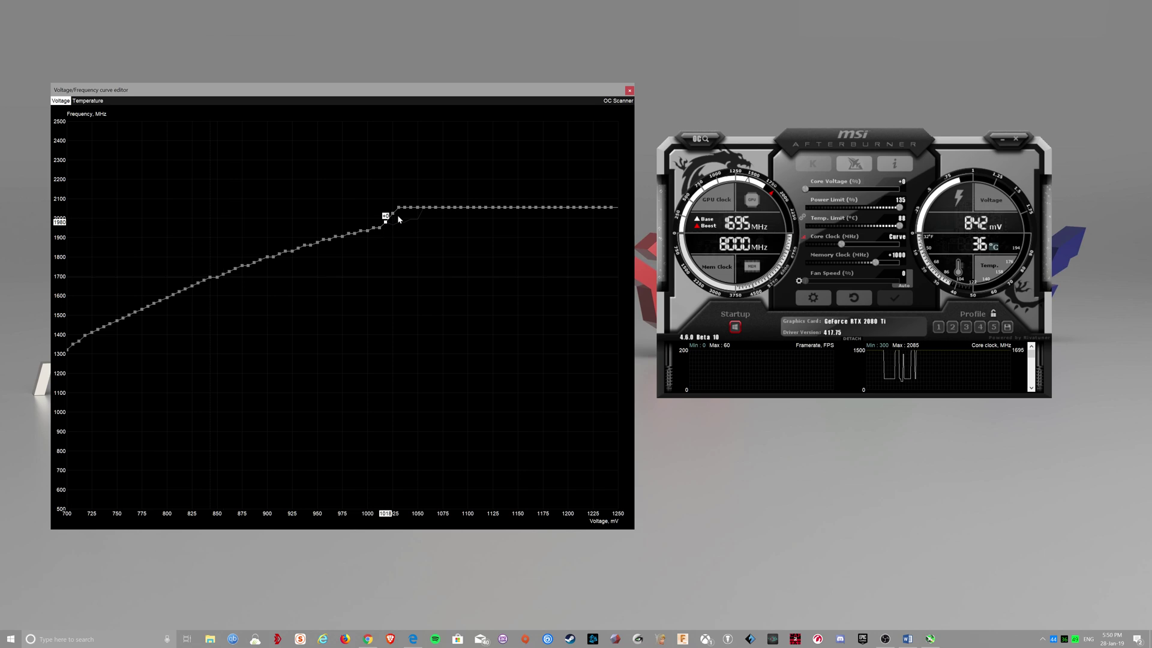
# Raise the 1043 mV point back to +75 (2070 MHz) and apply the flat curve
pyautogui.click(411, 208)
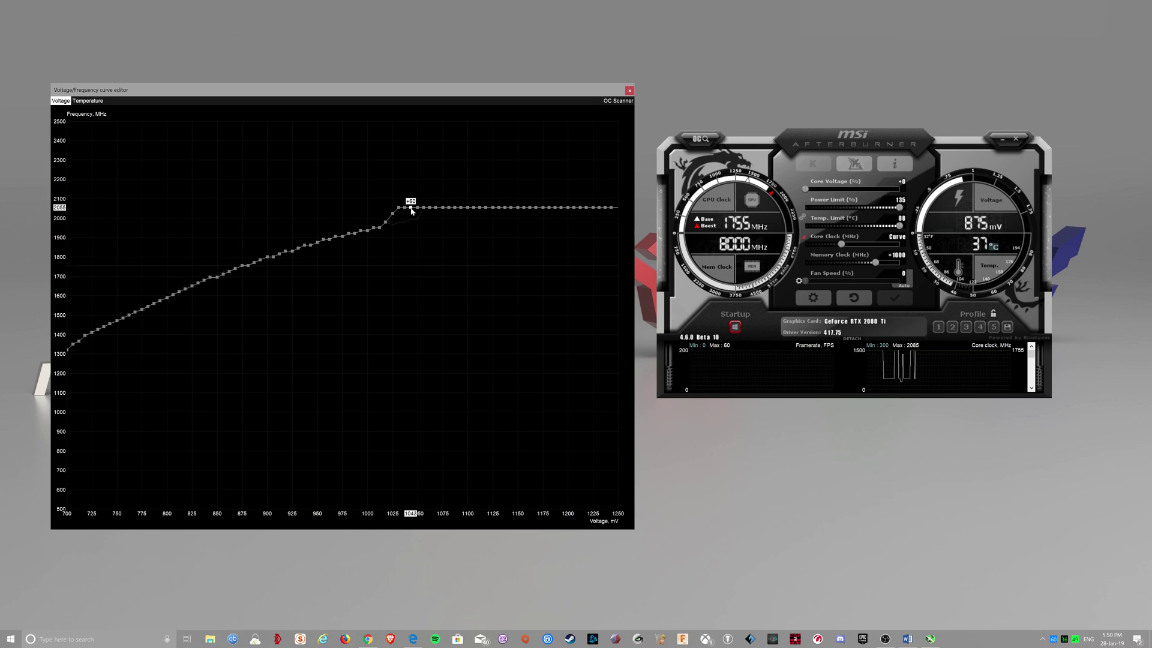
pyautogui.press('Up')
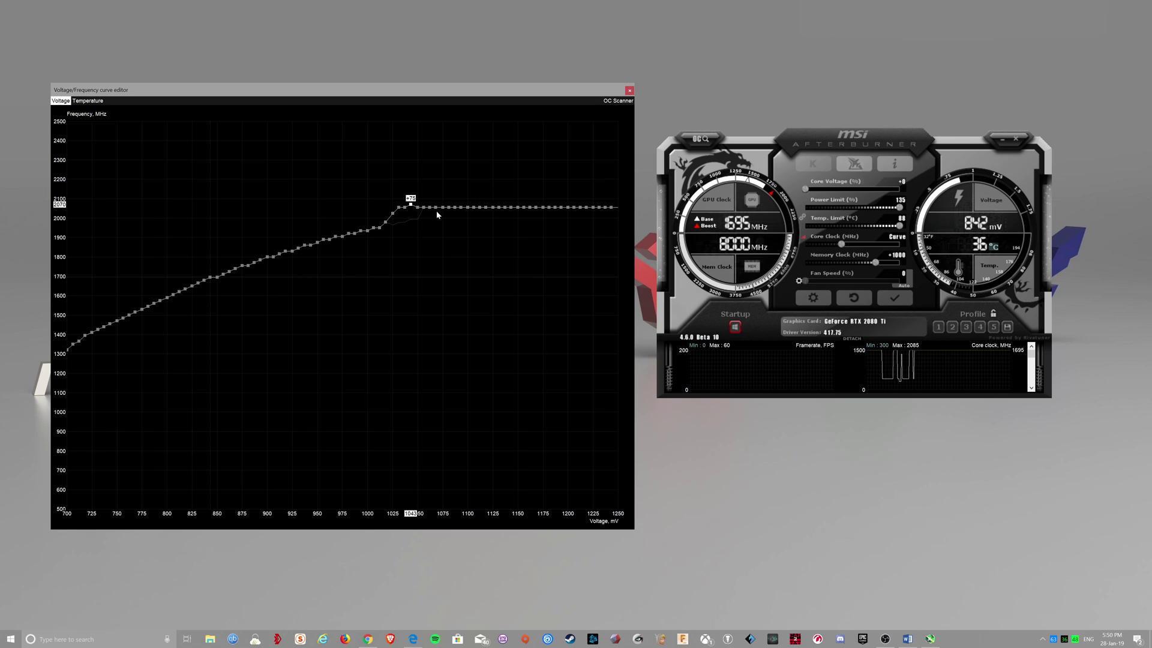
pyautogui.click(893, 300)
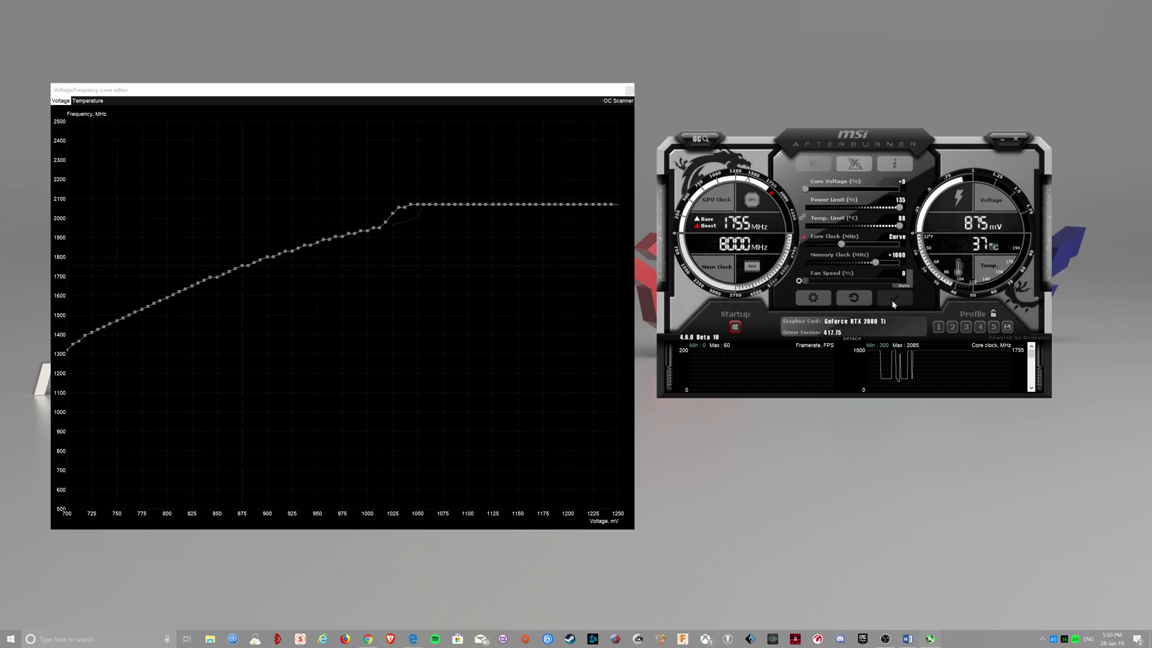
# Store the tuned curve in profile slot 4, engage the profile lock, and close the V/F editor
pyautogui.click(980, 327)
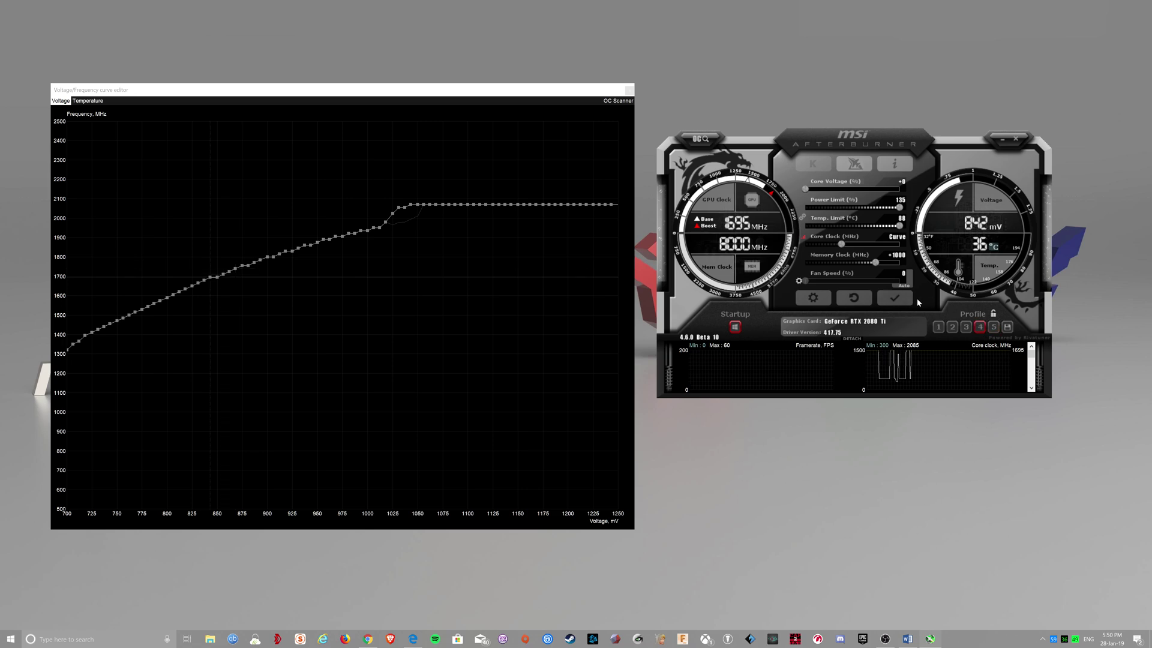
pyautogui.click(994, 314)
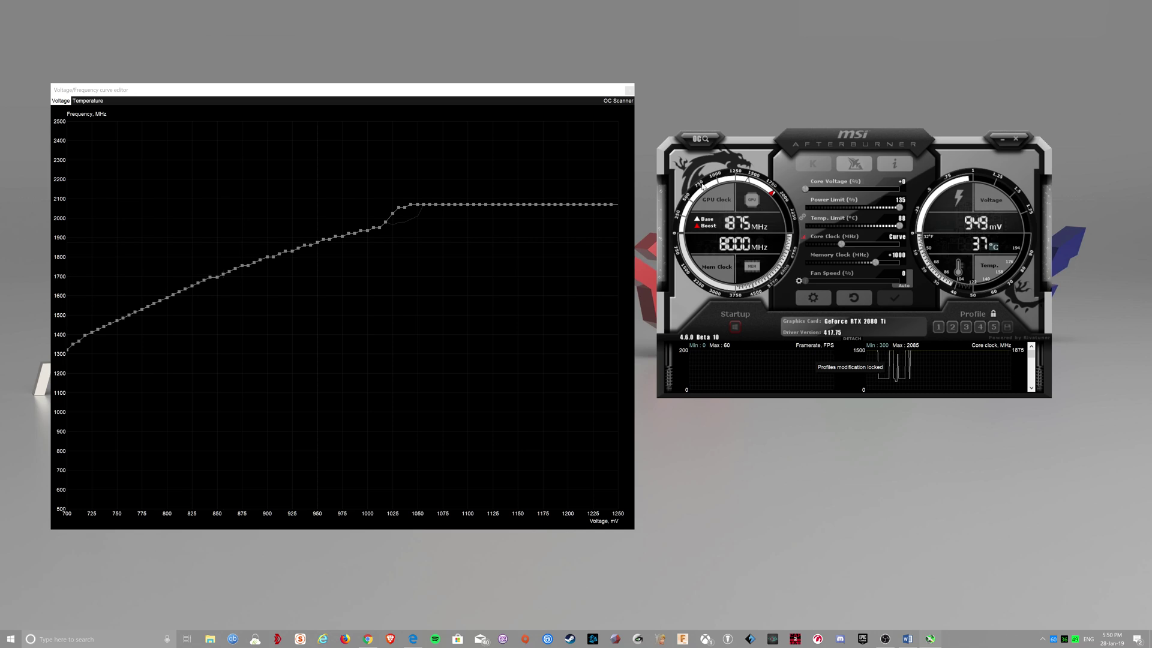
pyautogui.click(979, 327)
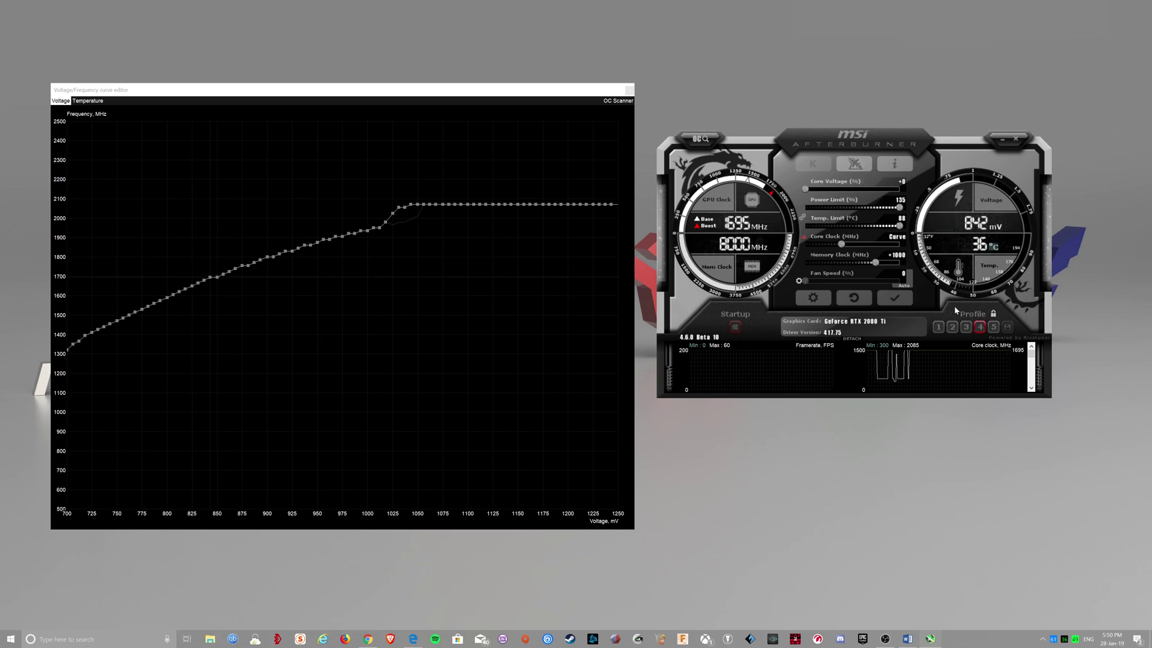
pyautogui.click(629, 90)
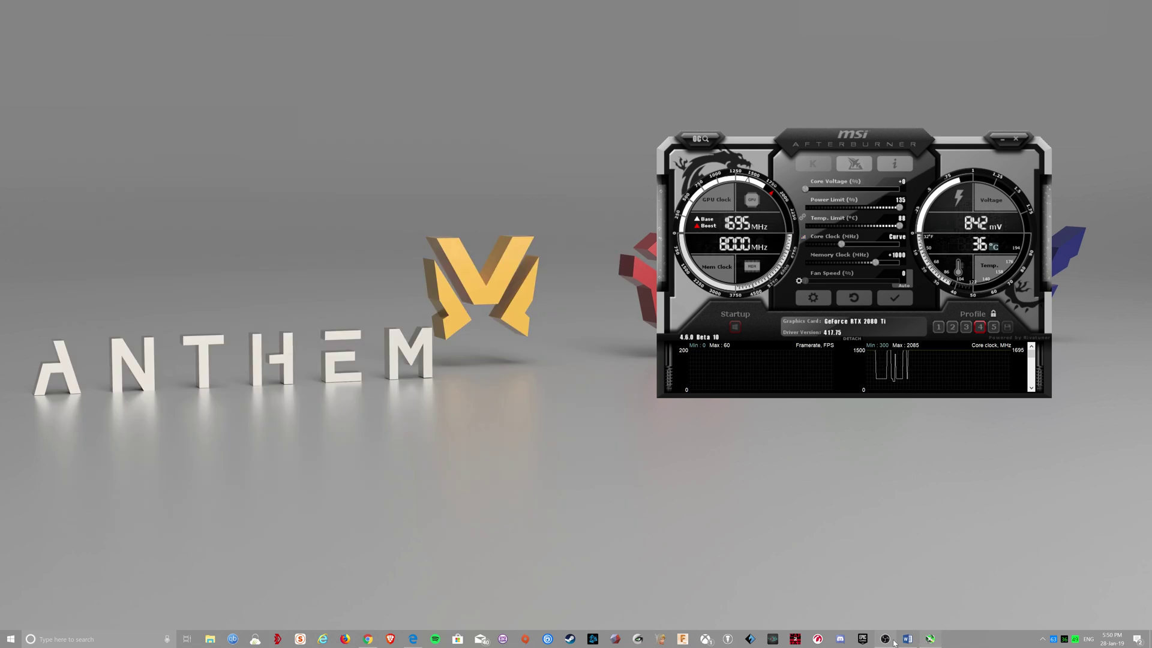